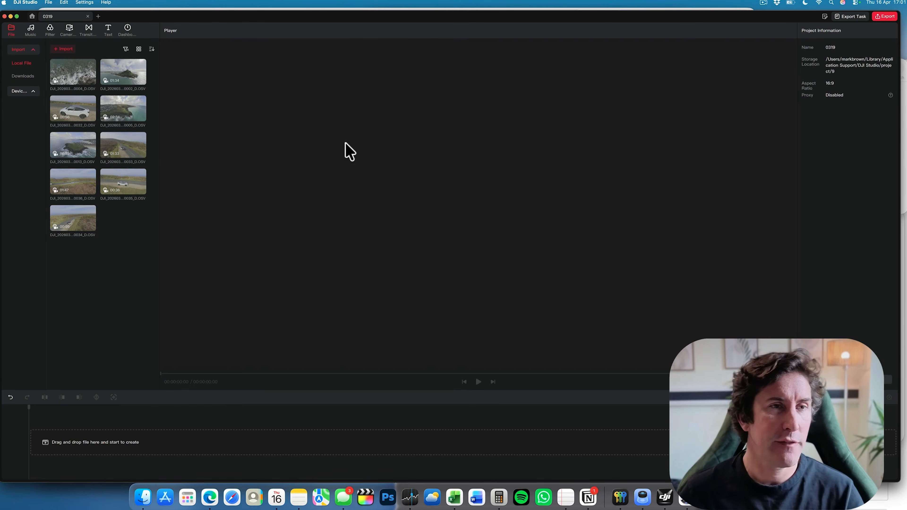
# Preview the 0033 road clip with the white car, look around in its 360° image, and add it to the timeline.
pyautogui.moveTo(119, 177)
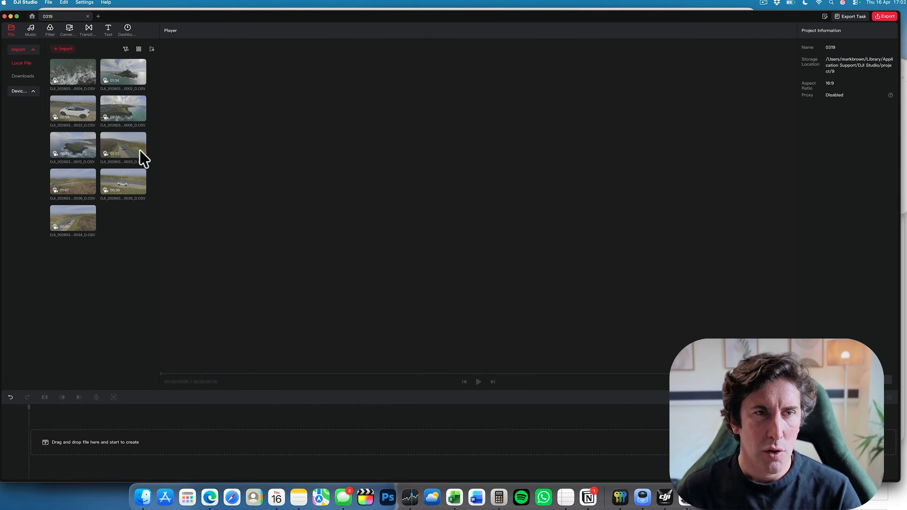
pyautogui.click(143, 157)
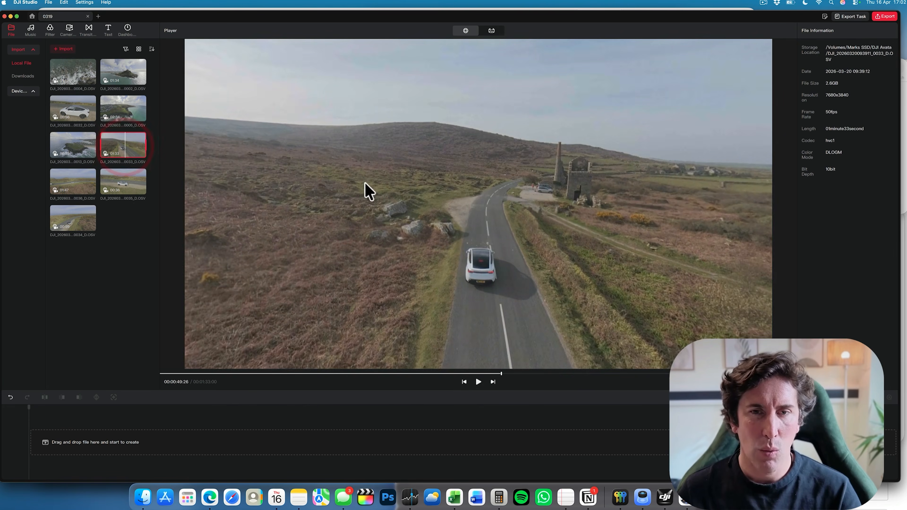
pyautogui.moveTo(338, 194); pyautogui.dragTo(407, 245)
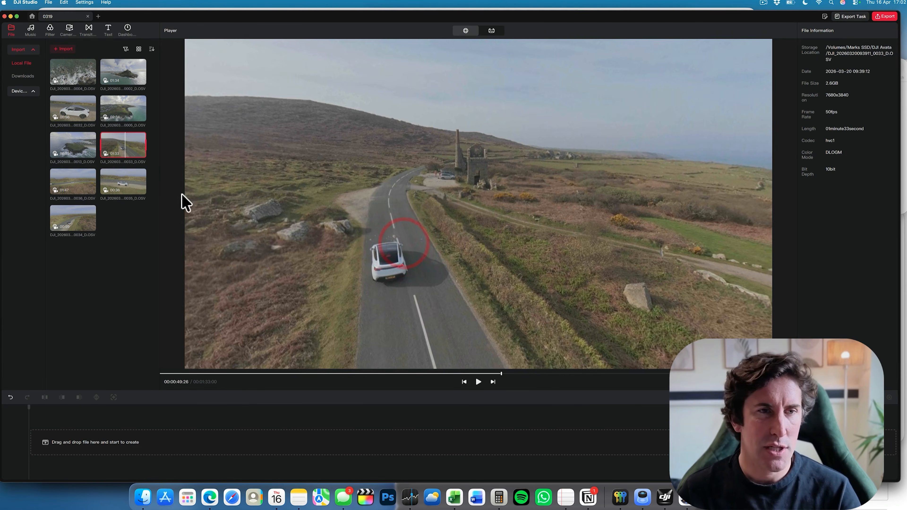
pyautogui.click(141, 153)
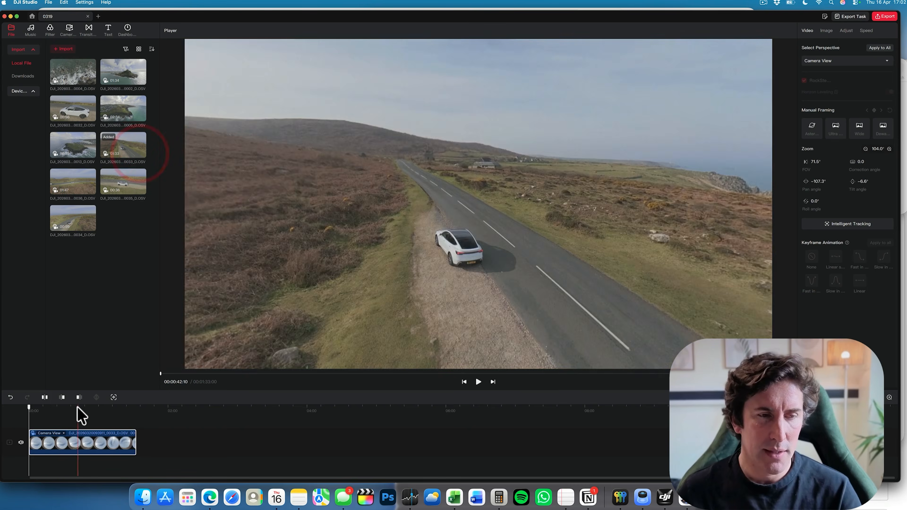
# Switch the clip's perspective to Direction Lock and preview its opening seconds.
pyautogui.click(32, 410)
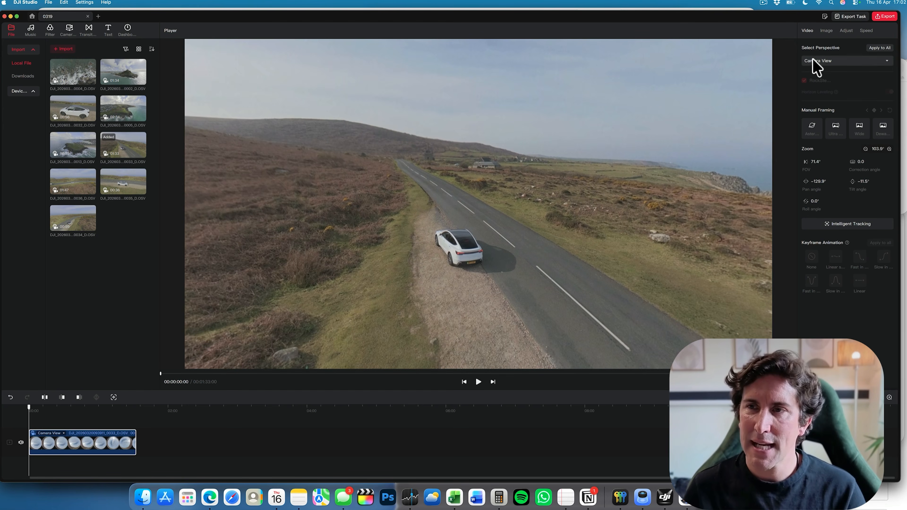
pyautogui.click(816, 66)
pyautogui.click(821, 113)
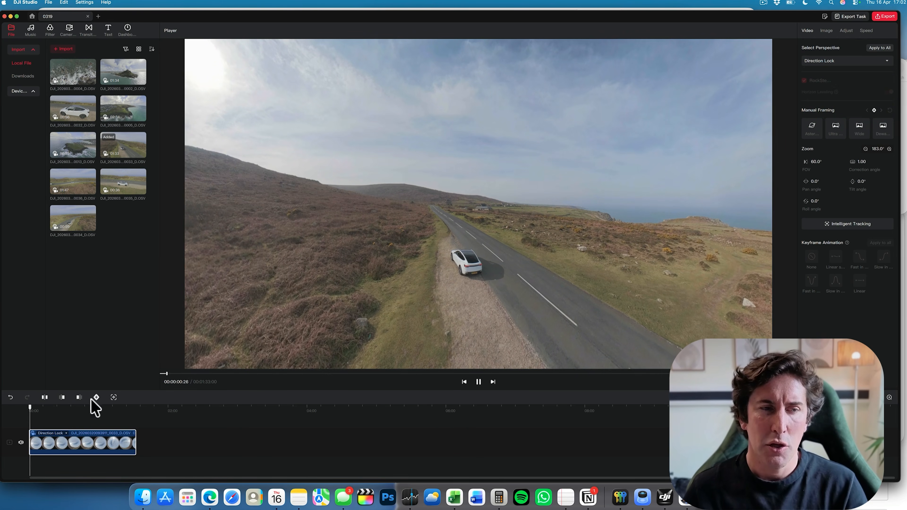
pyautogui.moveTo(30, 409)
pyautogui.mouseDown()
pyautogui.moveTo(86, 415)
pyautogui.moveTo(35, 411)
pyautogui.mouseUp()
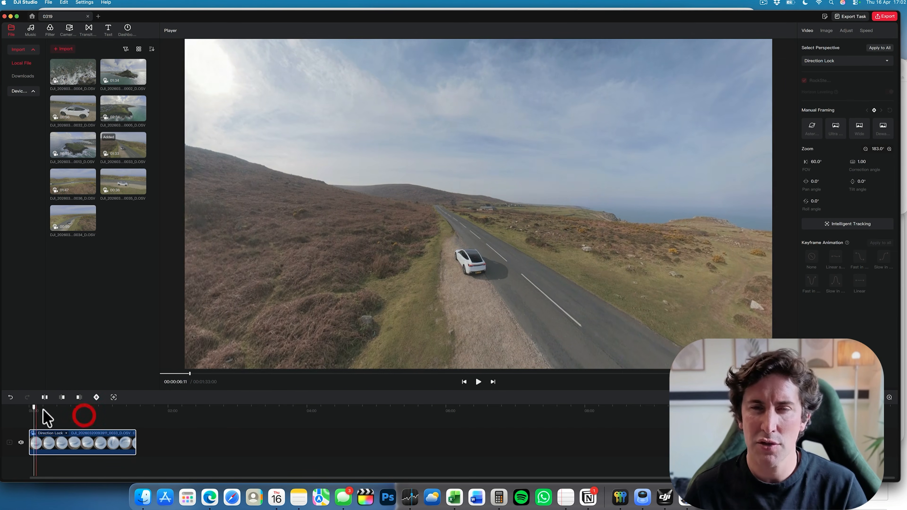
# Return the clip's perspective to Camera View and try a wider zoom and a tighter one during playback.
pyautogui.click(878, 61)
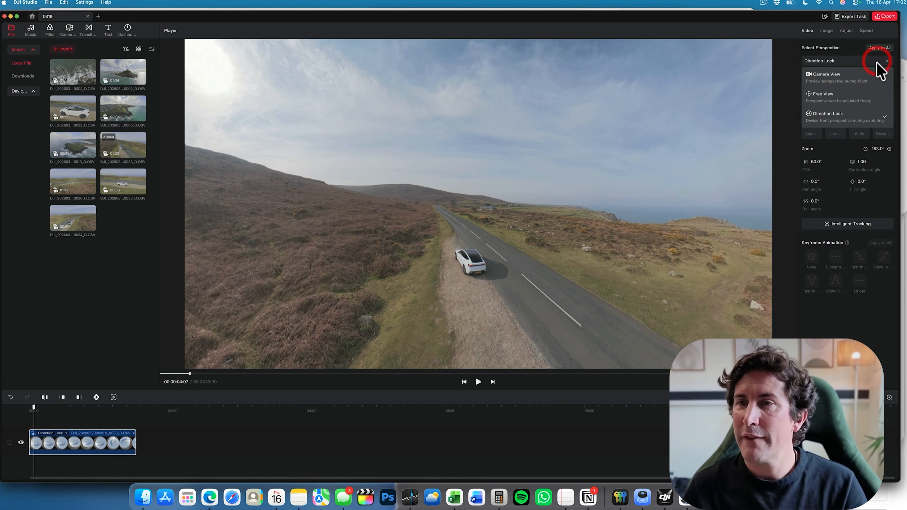
pyautogui.click(857, 82)
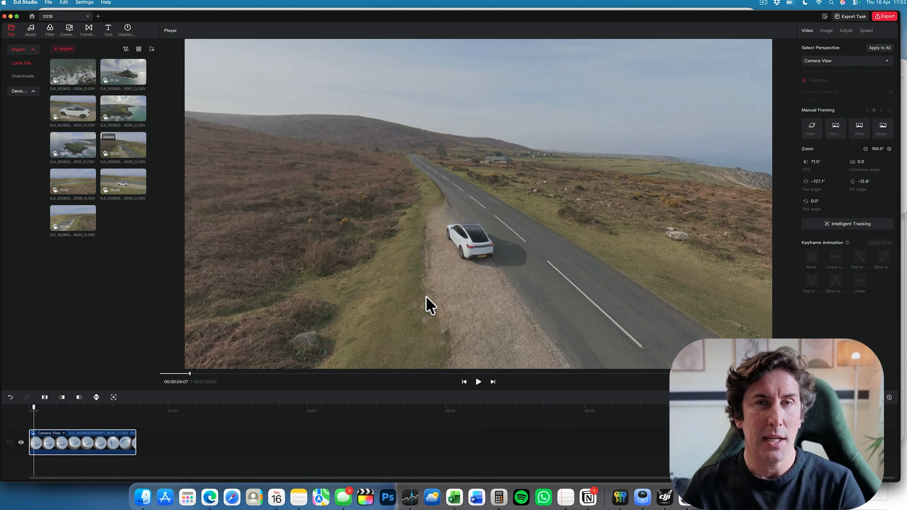
pyautogui.scroll(-3, 307, 368)
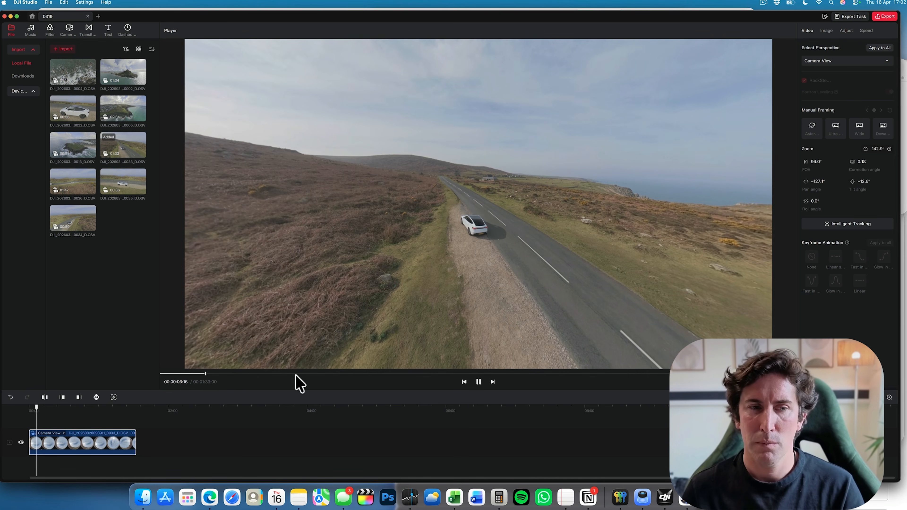
pyautogui.scroll(3, 470, 335)
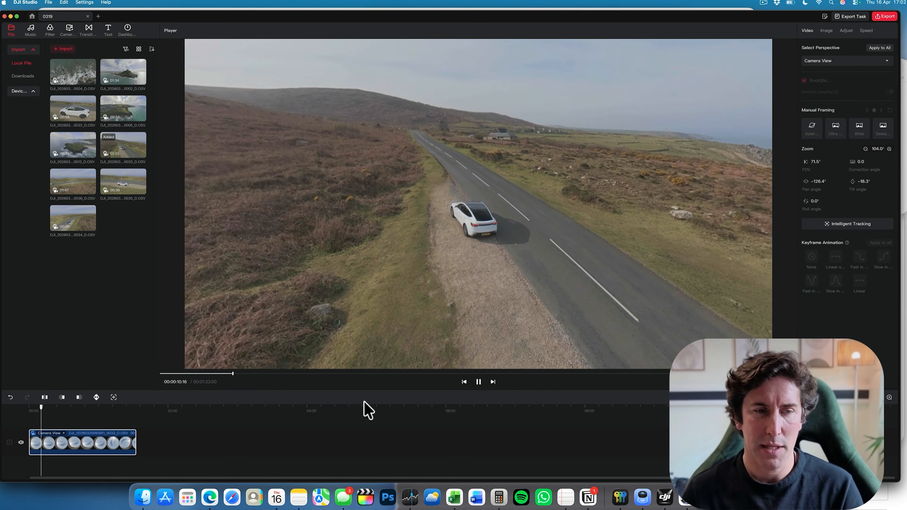
# Examine the Camera View framing farther along the clip, where the car drives down the road.
pyautogui.moveTo(42, 407); pyautogui.dragTo(71, 408)
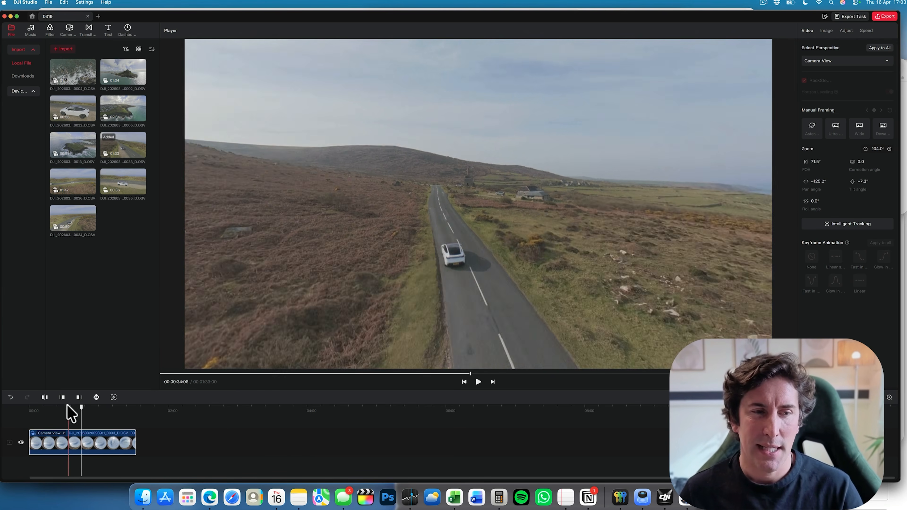
pyautogui.press('space')
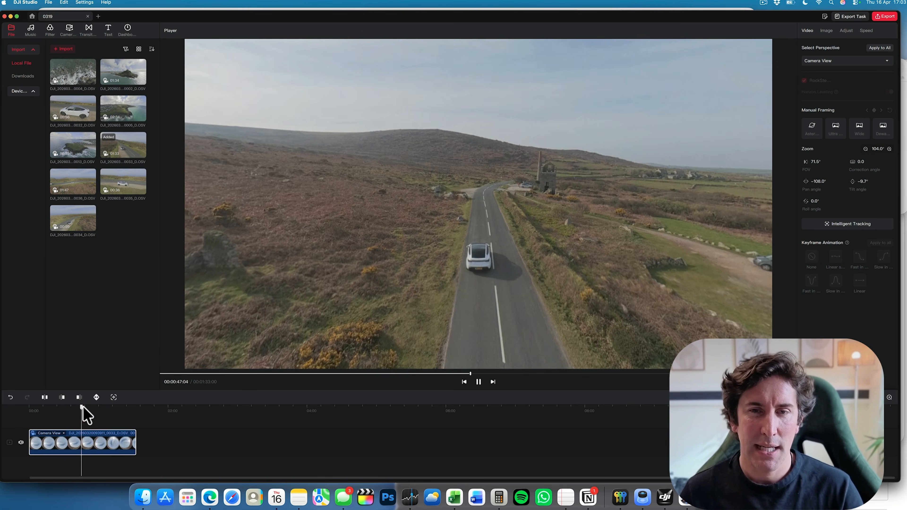
pyautogui.press('space')
pyautogui.click(74, 408)
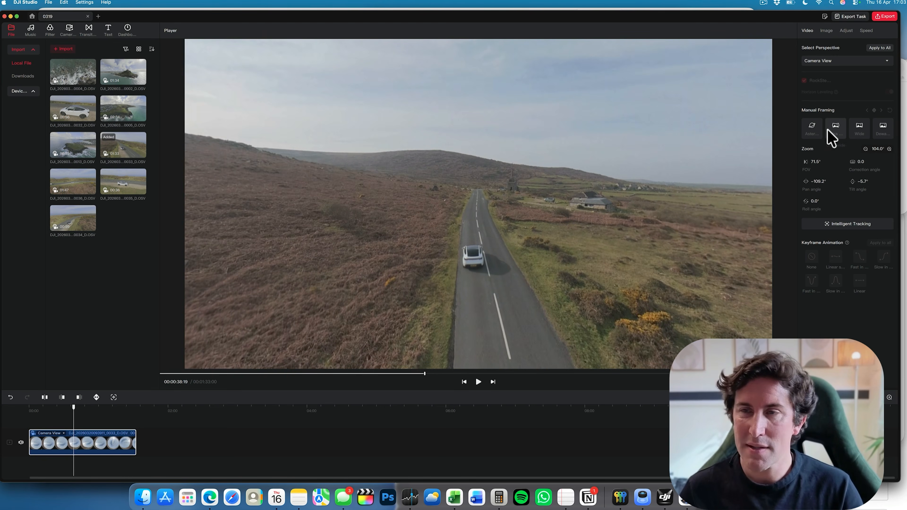
# Switch the clip's perspective to Free View and apply the Asteroid framing preset.
pyautogui.click(813, 128)
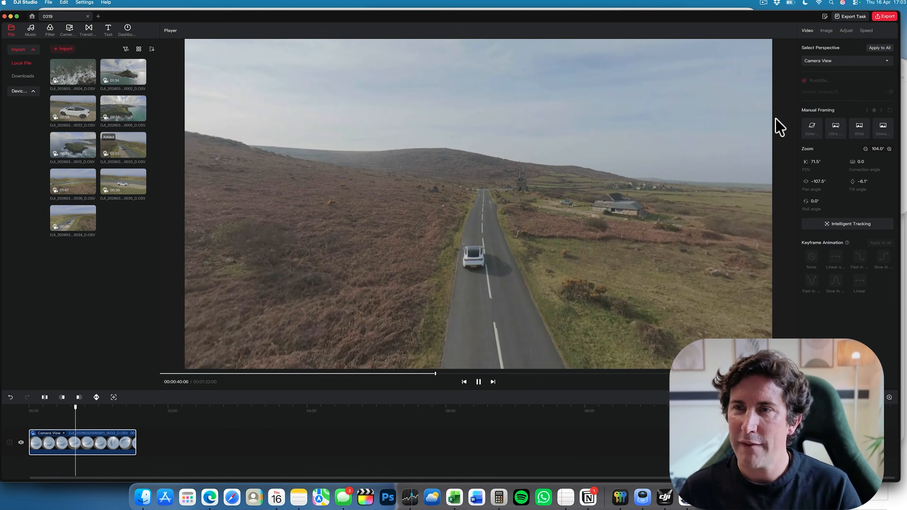
pyautogui.press('space')
pyautogui.click(827, 60)
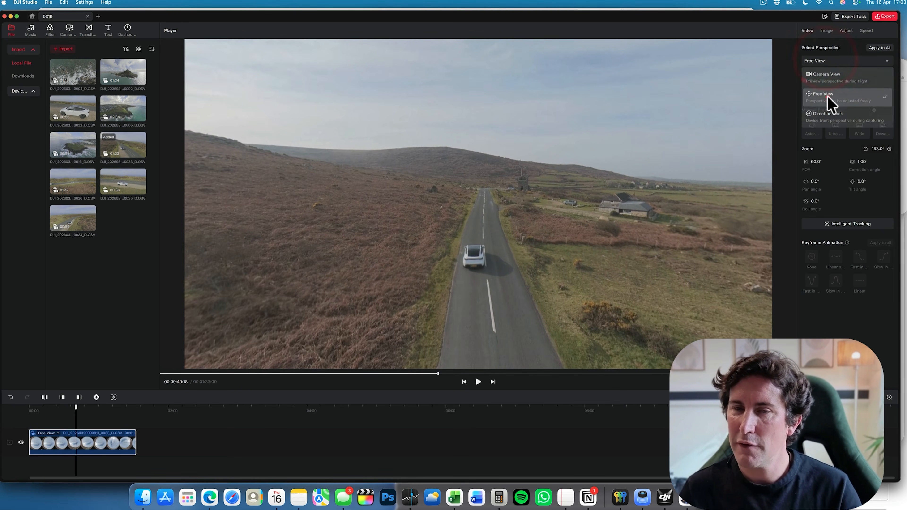
pyautogui.click(826, 96)
pyautogui.click(811, 133)
pyautogui.press('space')
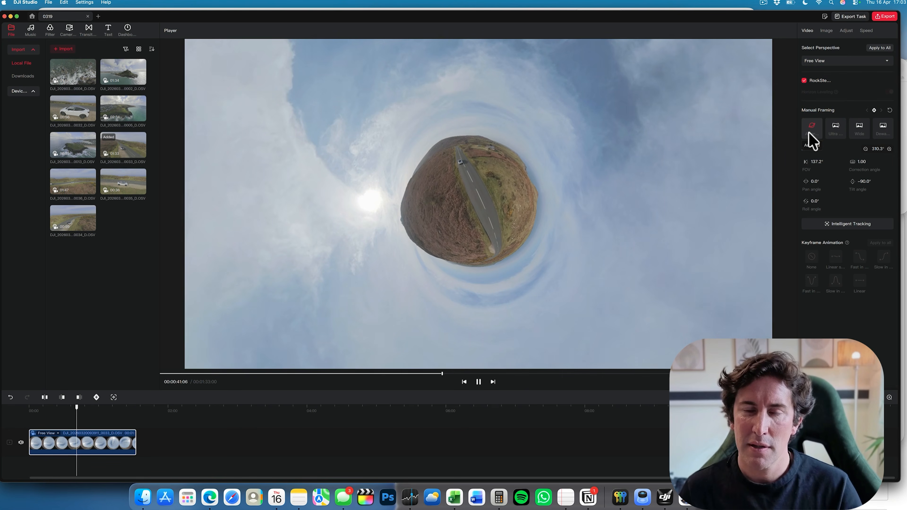
# Try the Ultra Wide, Wide and Dewarp framing presets on the clip in turn.
pyautogui.click(835, 129)
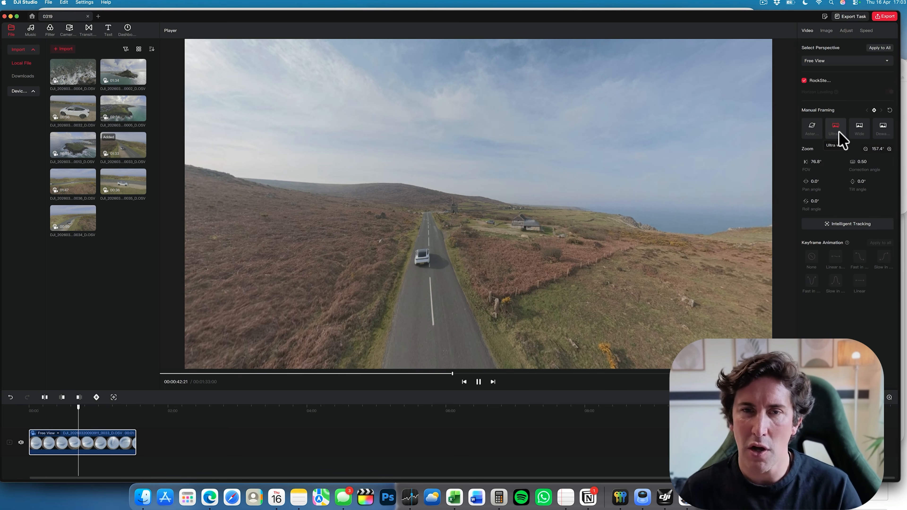
pyautogui.press('space')
pyautogui.click(859, 129)
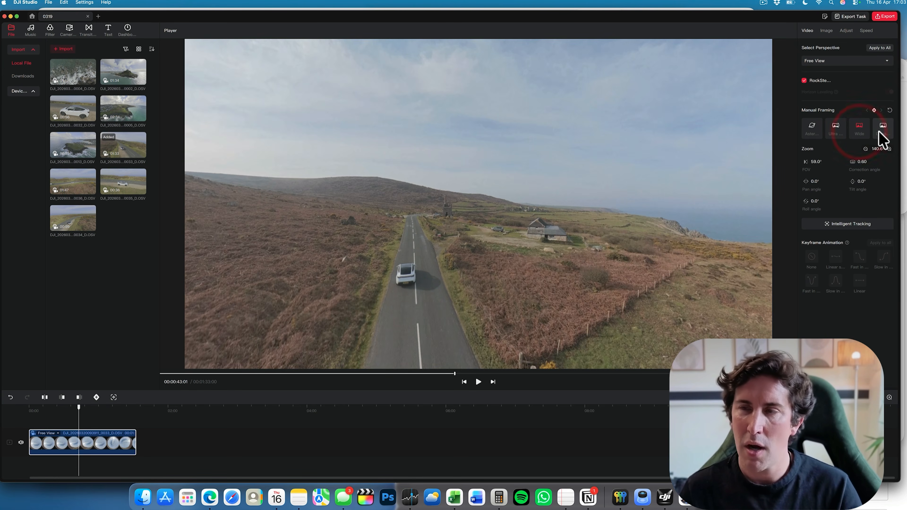
pyautogui.click(878, 134)
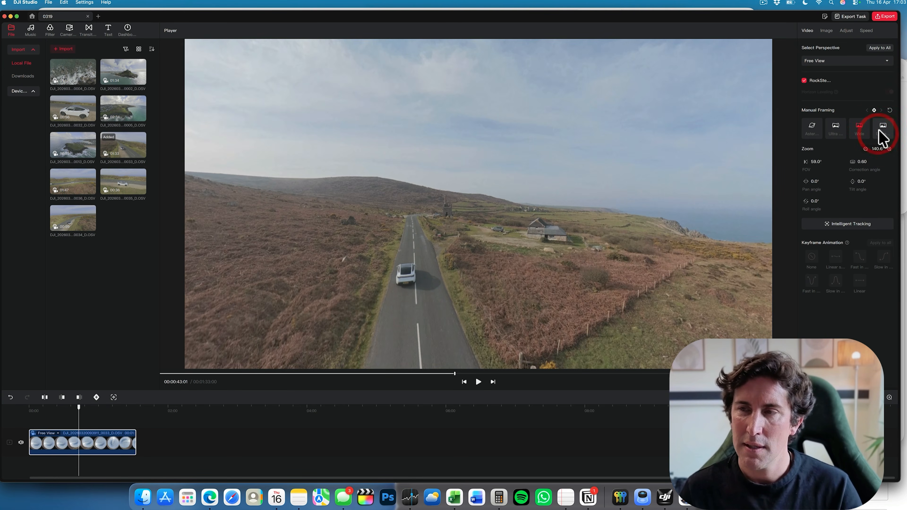
# Reframe the shot on the road with pan angle 18.0°, tilt angle −1.1°, FOV 62.7° and correction angle 0.86.
pyautogui.moveTo(594, 218); pyautogui.dragTo(538, 227)
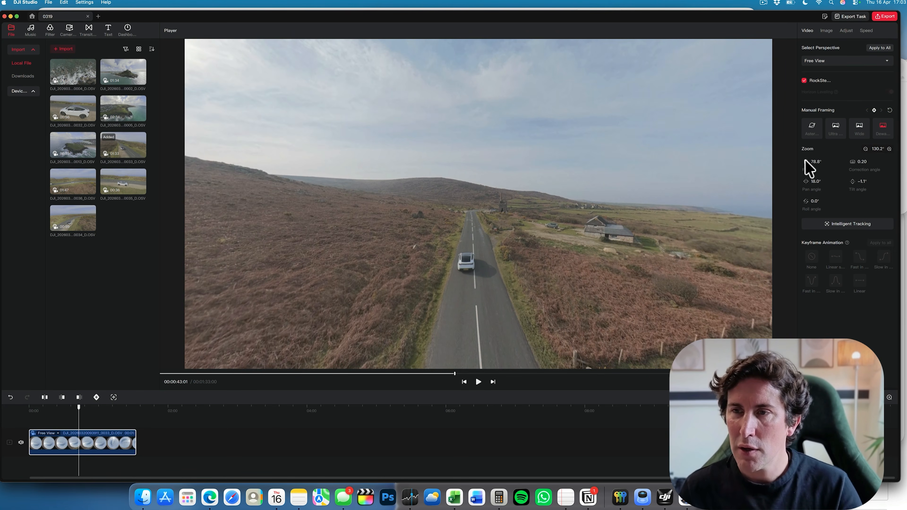
pyautogui.moveTo(813, 161); pyautogui.dragTo(900, 171)
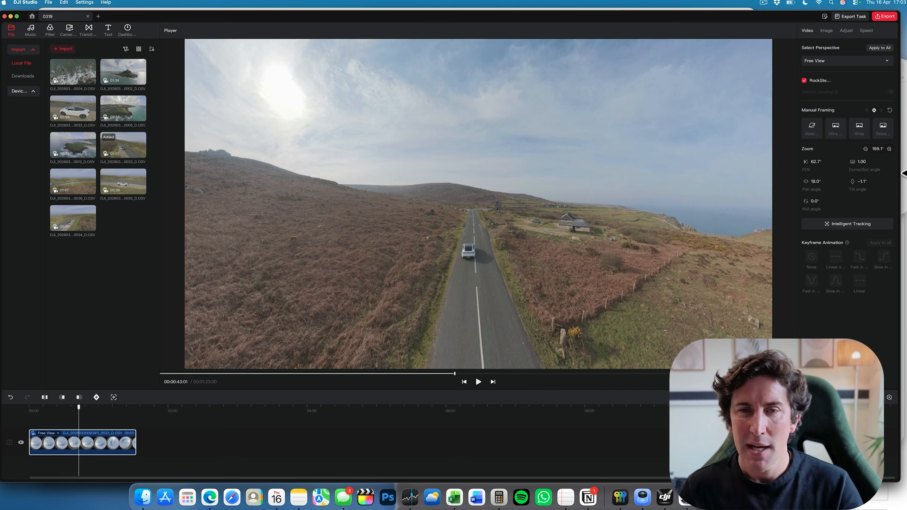
pyautogui.click(743, 214)
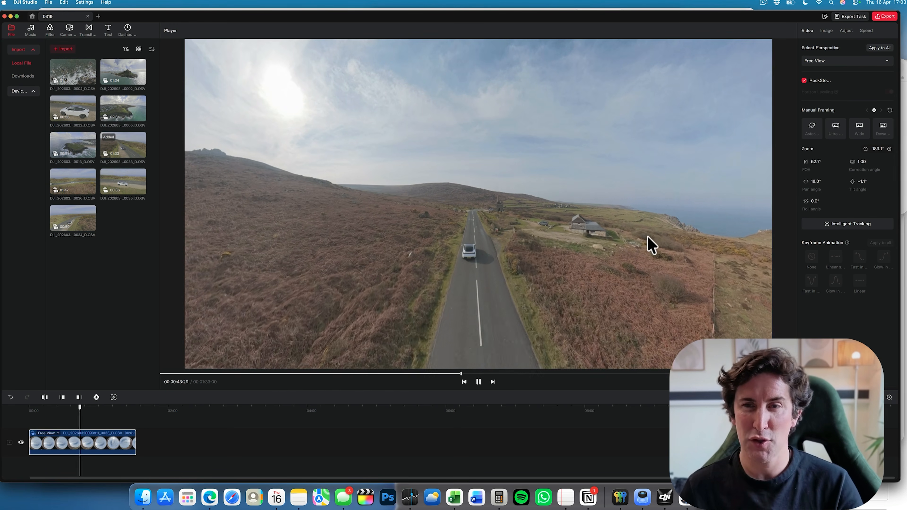
pyautogui.press('space')
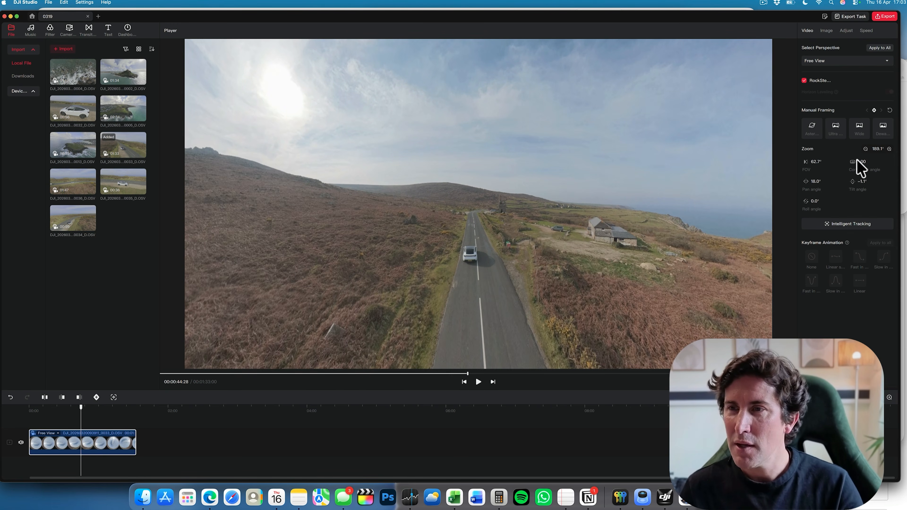
pyautogui.moveTo(859, 165); pyautogui.dragTo(818, 209)
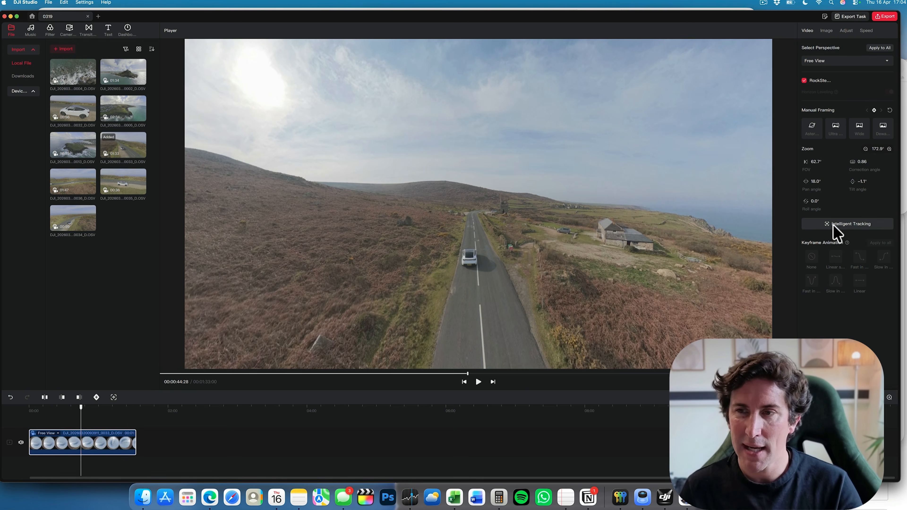
# Try Intelligent Tracking on the white car and cancel the tracking run.
pyautogui.click(828, 225)
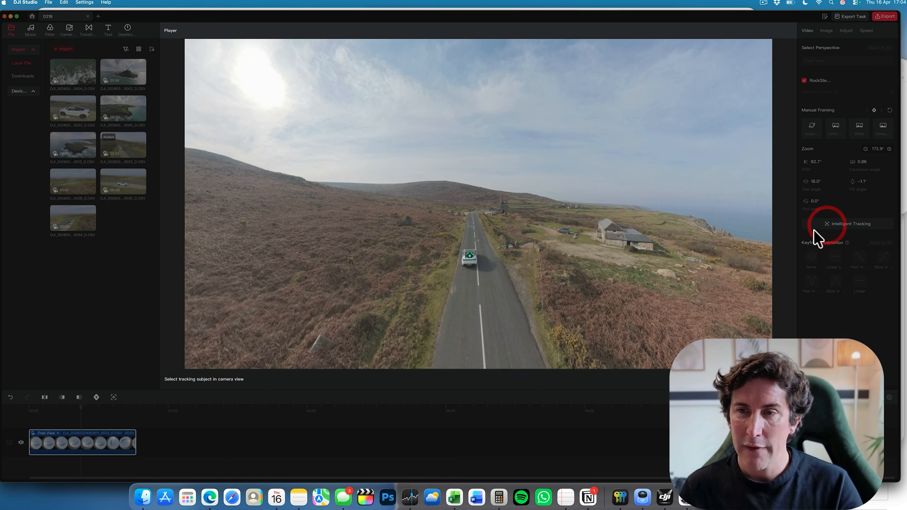
pyautogui.click(471, 256)
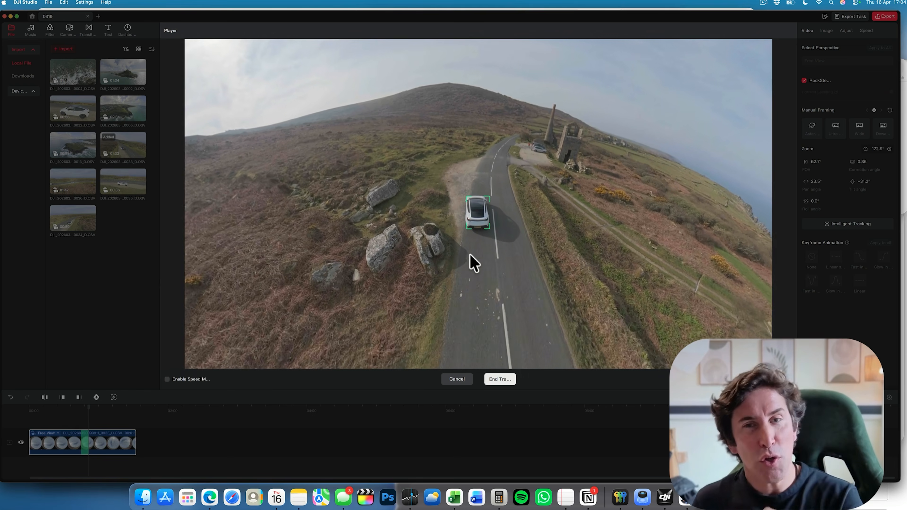
pyautogui.click(458, 380)
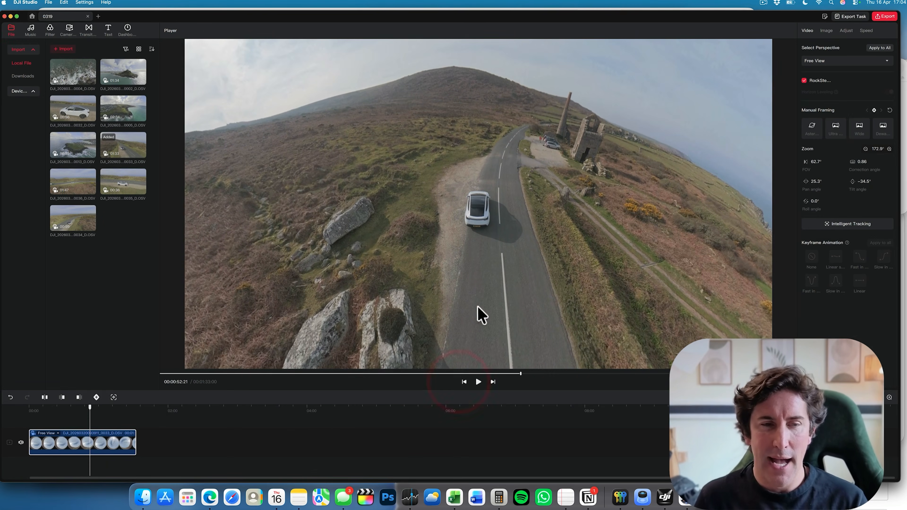
# Set the clip's perspective to Camera View near the 30-second mark and try the Dewarp framing preset.
pyautogui.press('space')
pyautogui.click(63, 409)
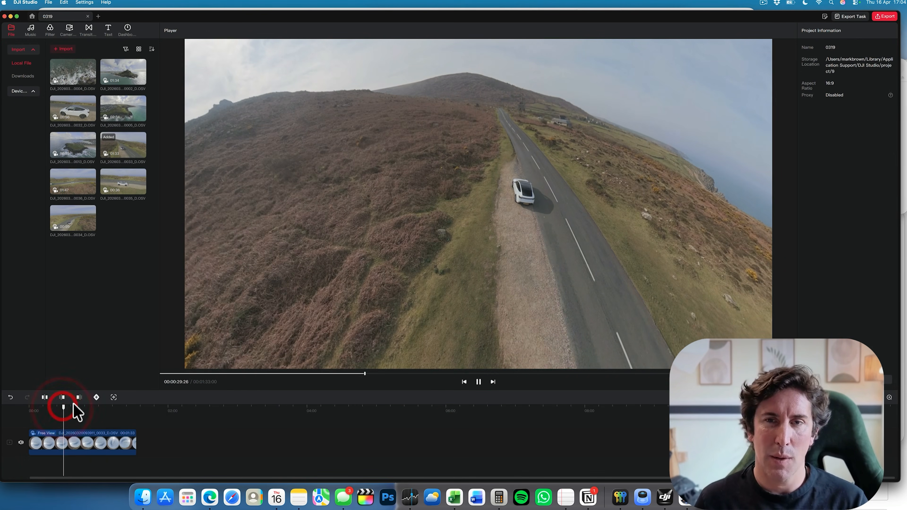
pyautogui.press('space')
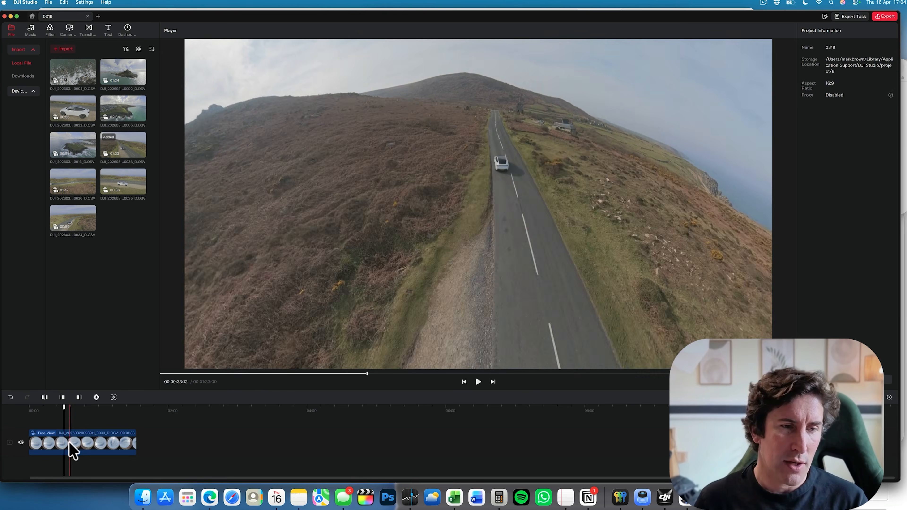
pyautogui.click(70, 444)
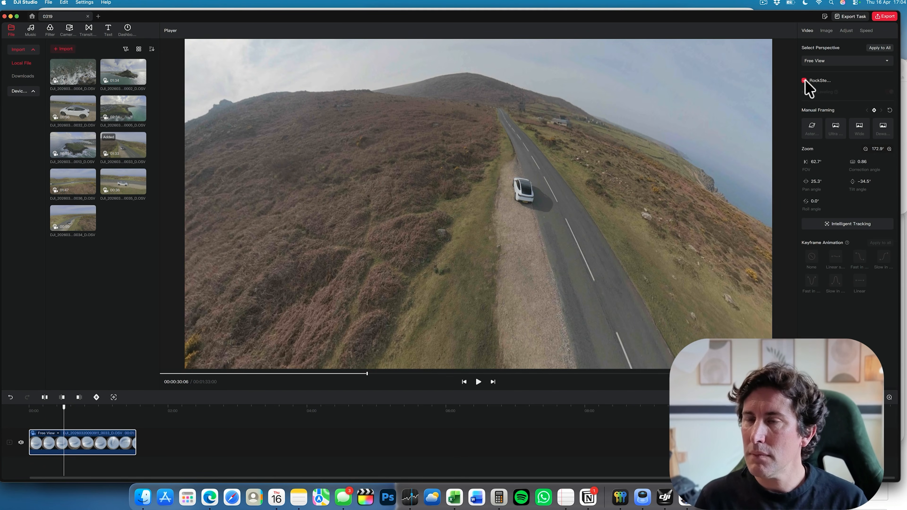
pyautogui.click(816, 61)
pyautogui.click(818, 71)
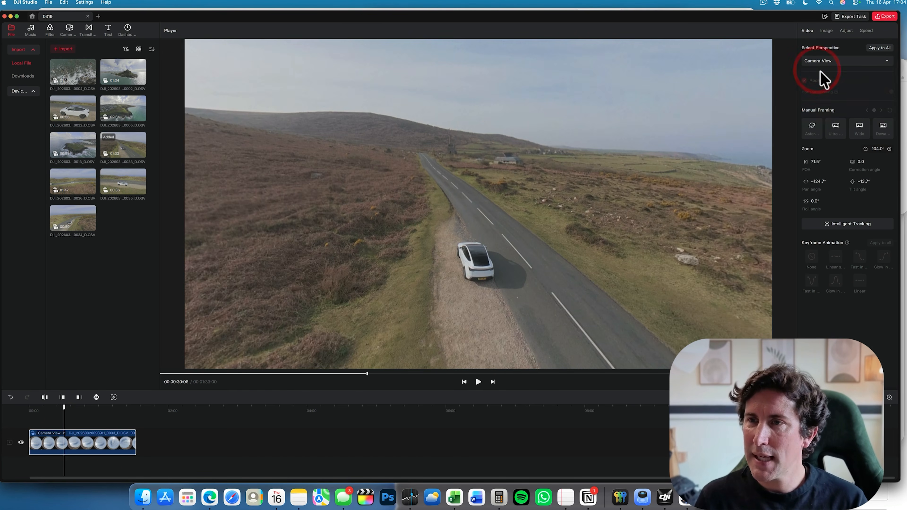
pyautogui.click(883, 129)
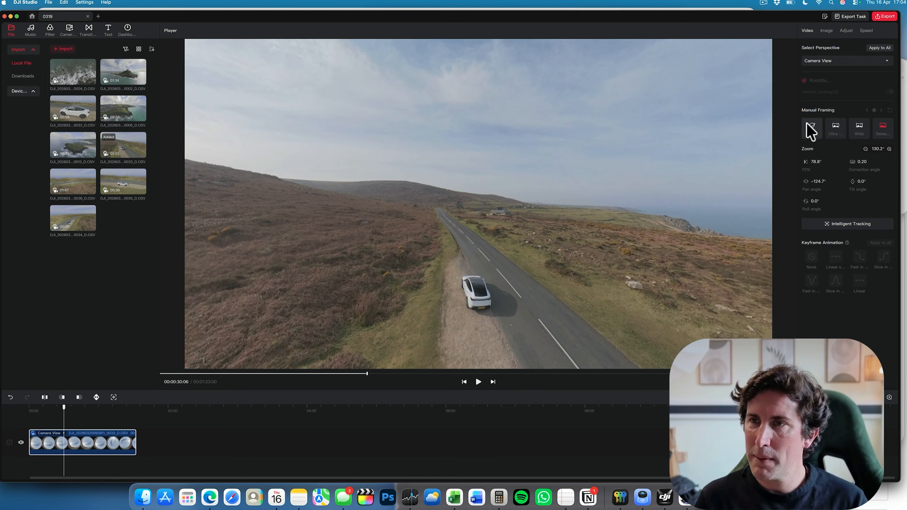
# Enable FPV Mode in the clip's flight mode settings.
pyautogui.click(827, 31)
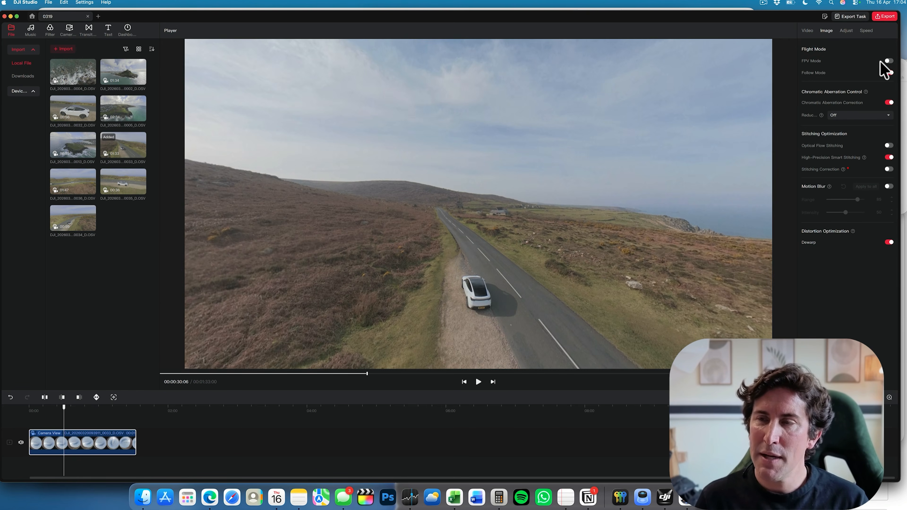
pyautogui.click(888, 61)
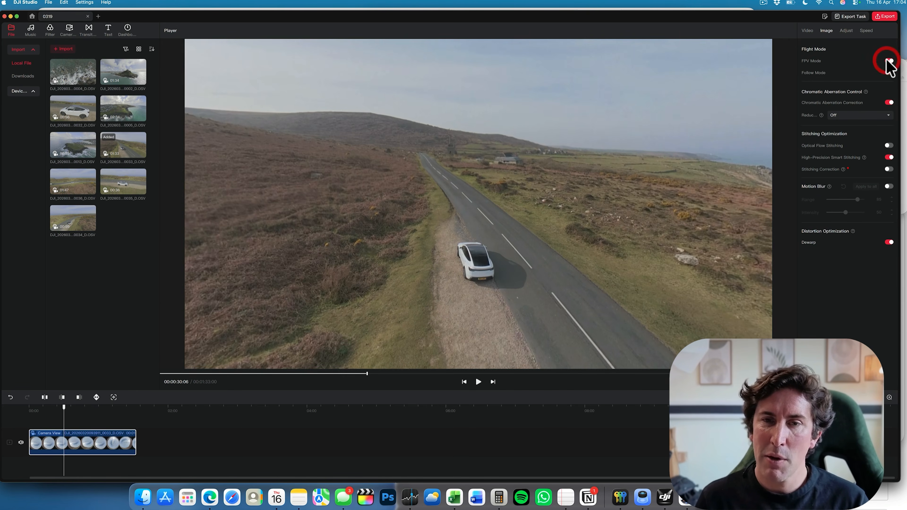
# Play the clip from about 30 to 42 seconds in FPV Mode and switch its flight mode to Follow Mode.
pyautogui.press('space')
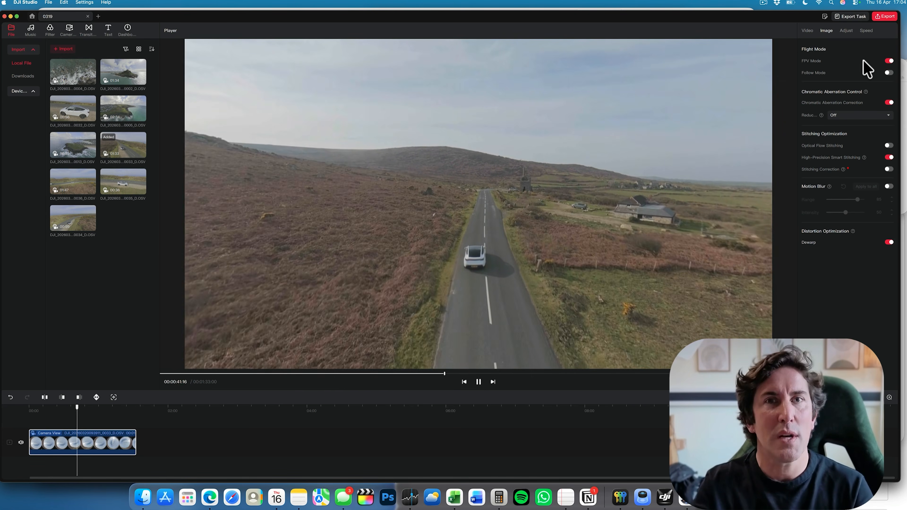
pyautogui.press('space')
pyautogui.click(889, 61)
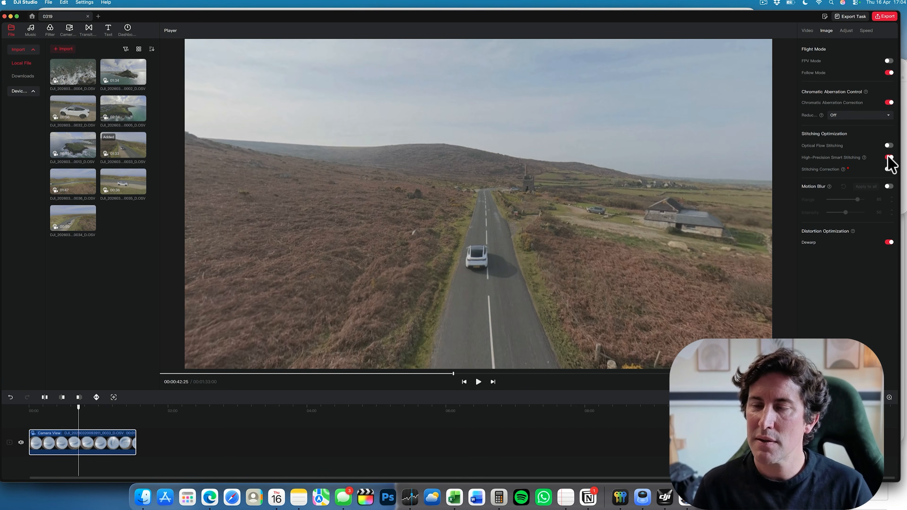
# Try Color Recovery with the D-LOG M profile on the clip and turn it off again.
pyautogui.click(846, 31)
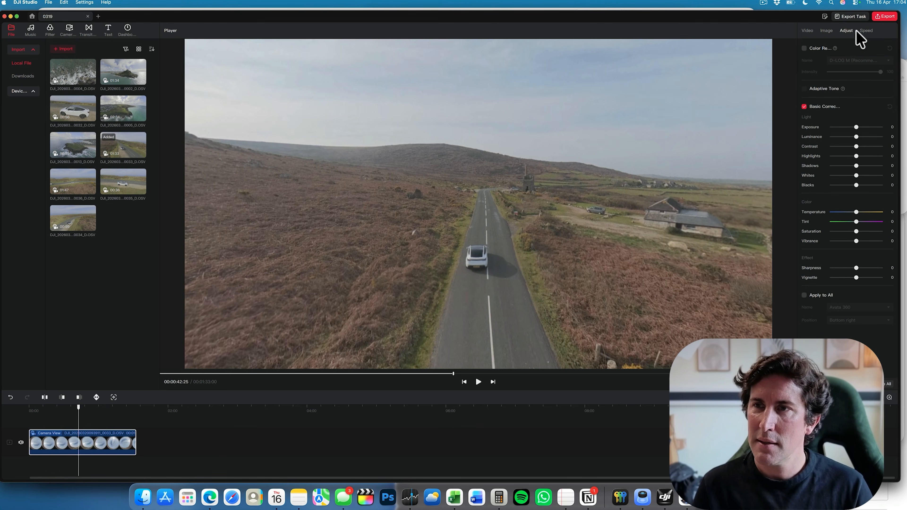
pyautogui.click(850, 30)
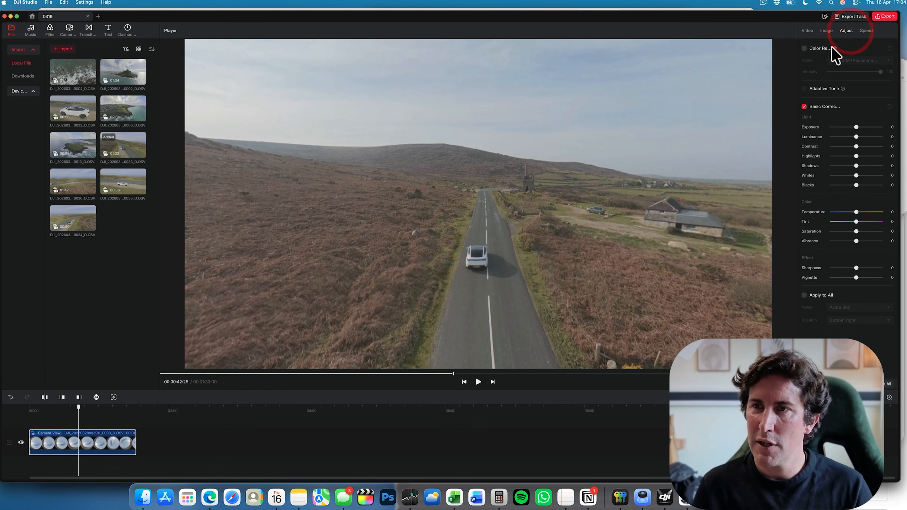
pyautogui.click(805, 49)
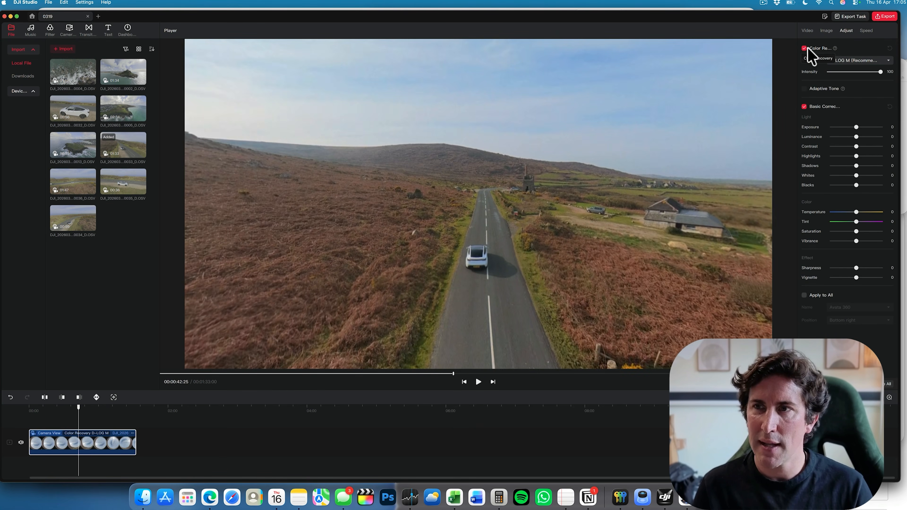
pyautogui.click(852, 60)
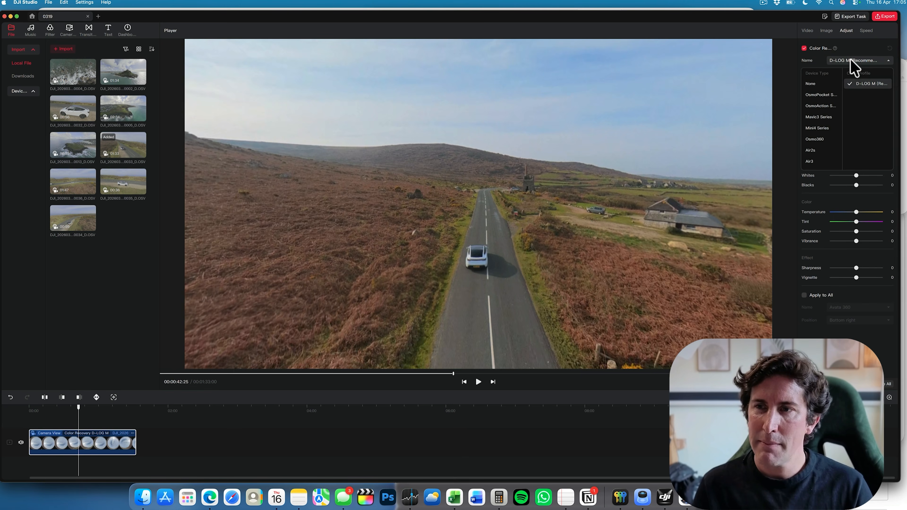
pyautogui.click(853, 62)
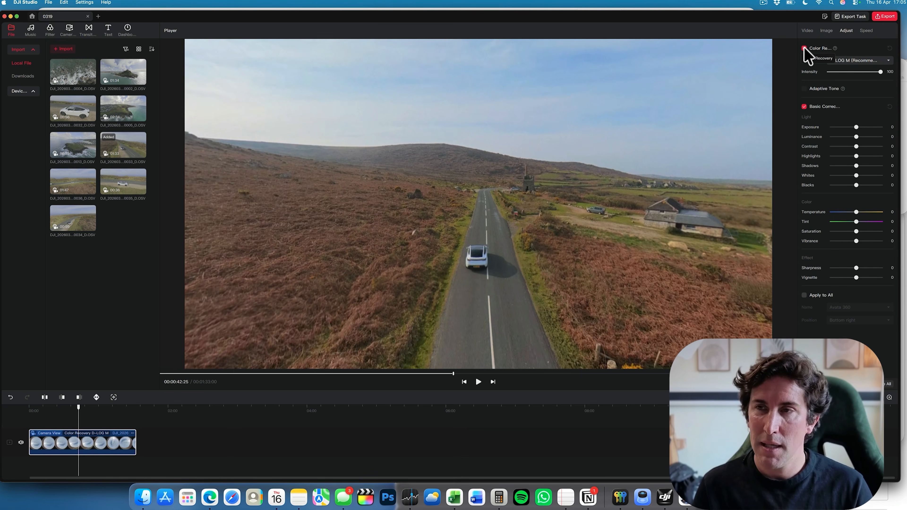
pyautogui.click(804, 48)
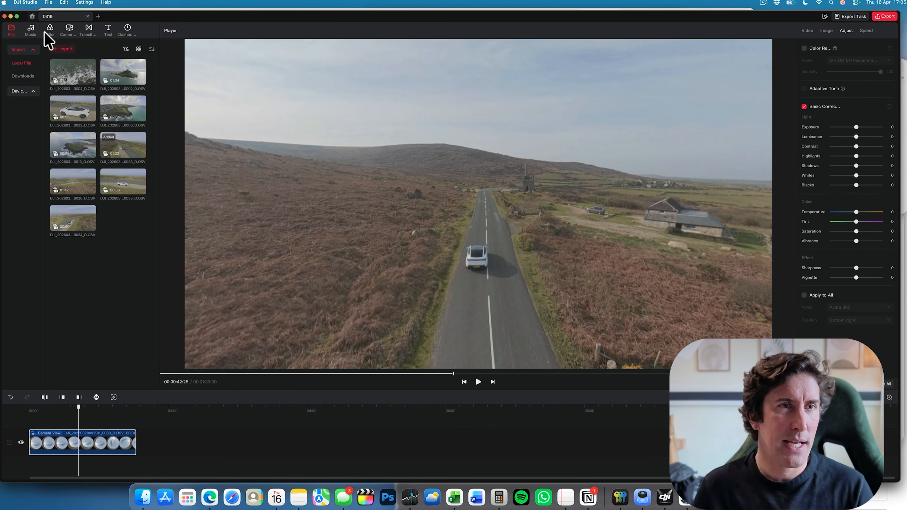
# Try the AUT01 filter from the Nature category on the clip, play it briefly, and undo the filter.
pyautogui.click(49, 30)
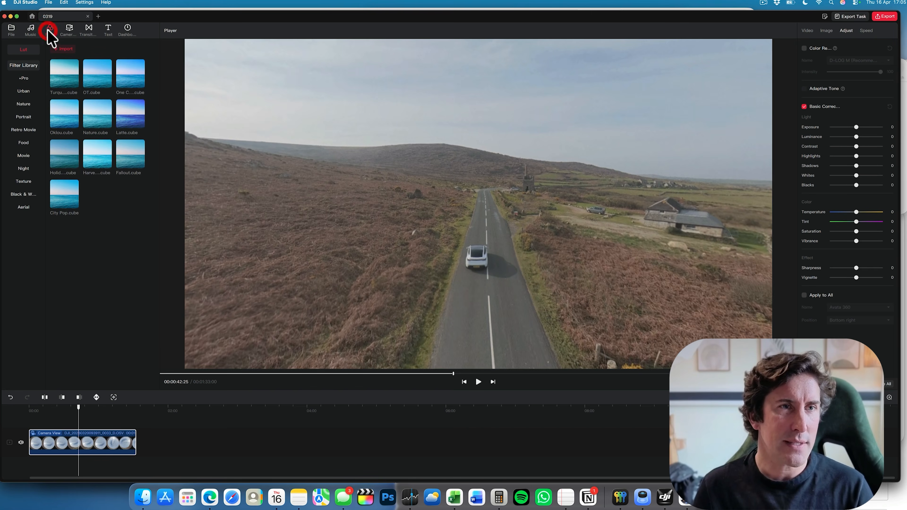
pyautogui.click(24, 92)
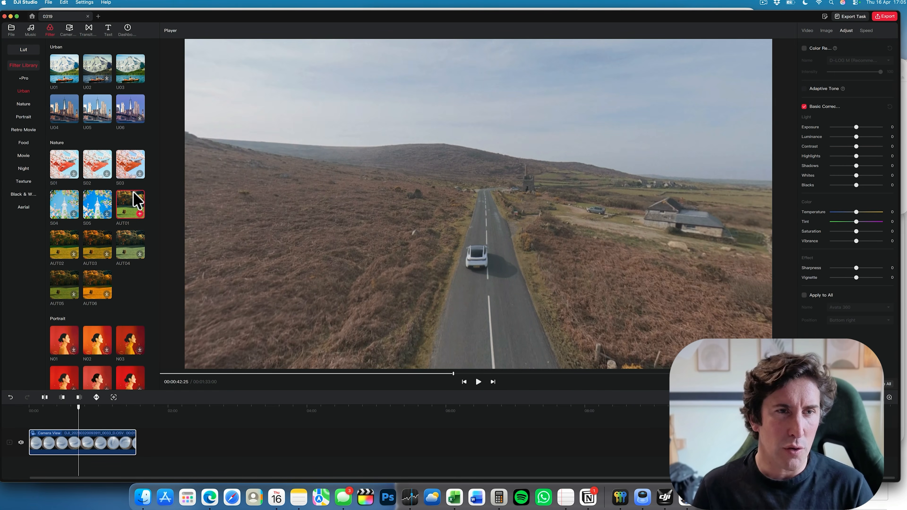
pyautogui.click(138, 214)
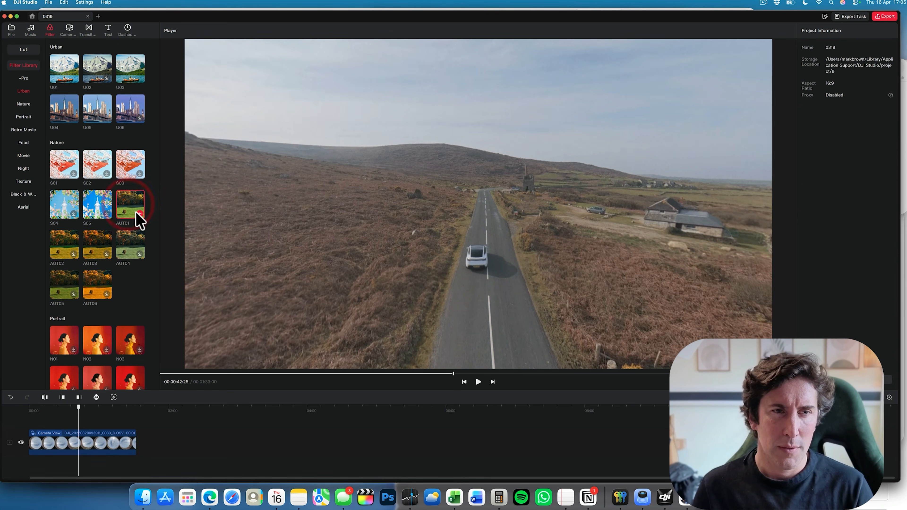
pyautogui.click(77, 425)
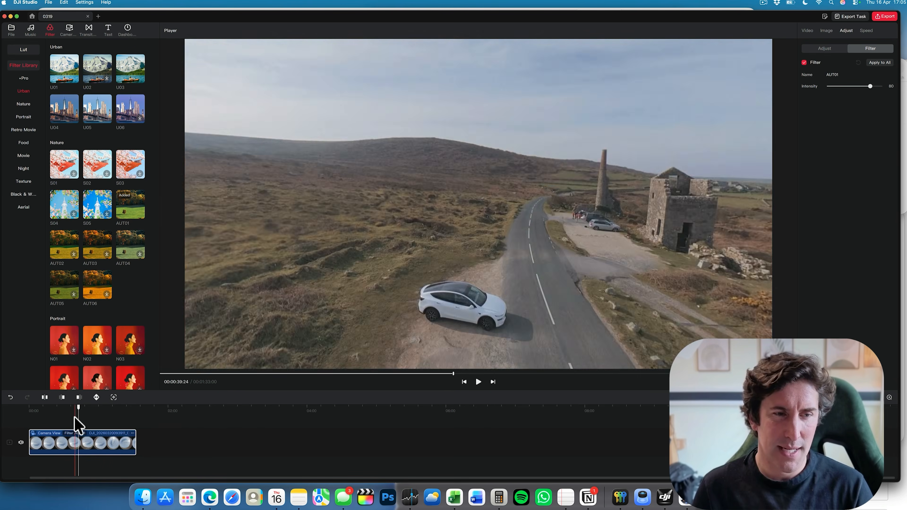
pyautogui.press('space')
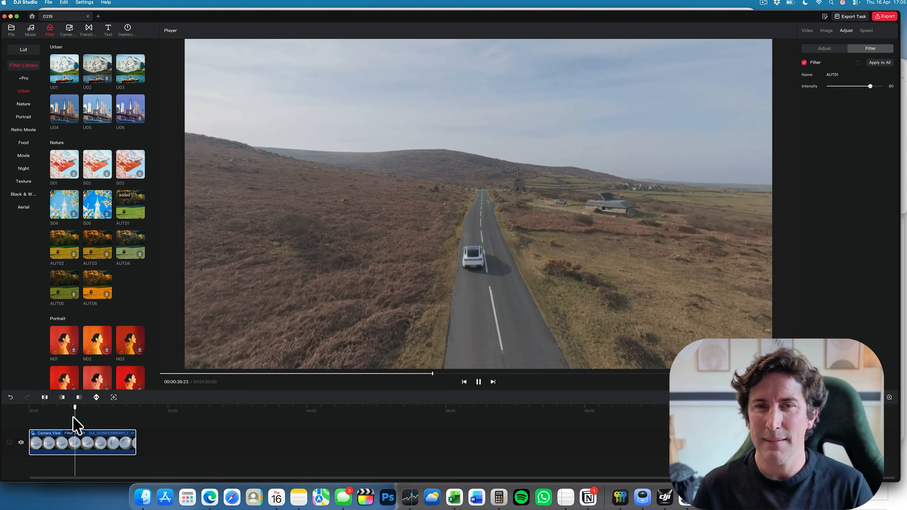
pyautogui.press('space')
pyautogui.press('super+z')
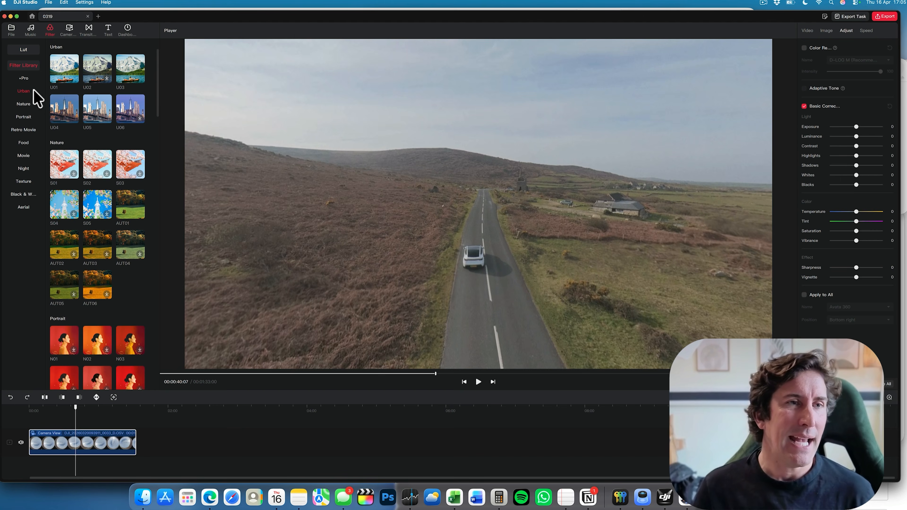
# Preview several LUTs on the road shot and apply OT.cube to the clip.
pyautogui.click(23, 49)
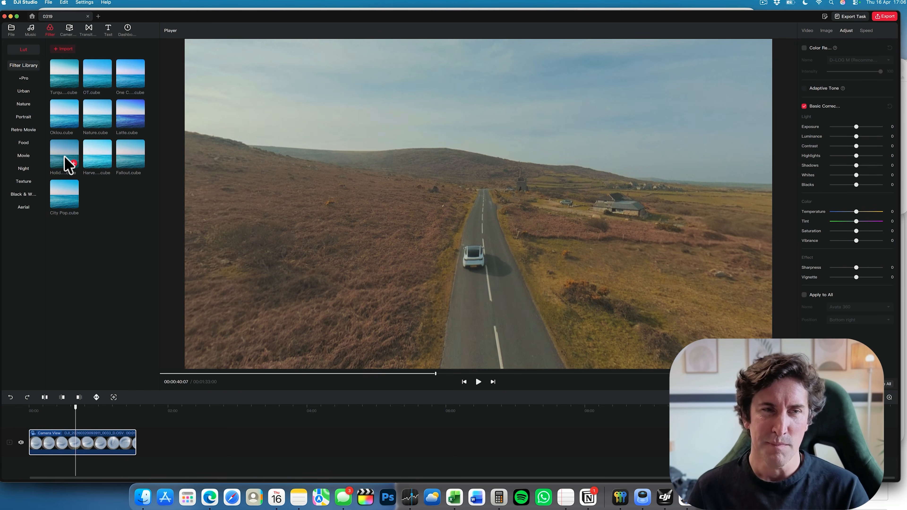
pyautogui.click(65, 157)
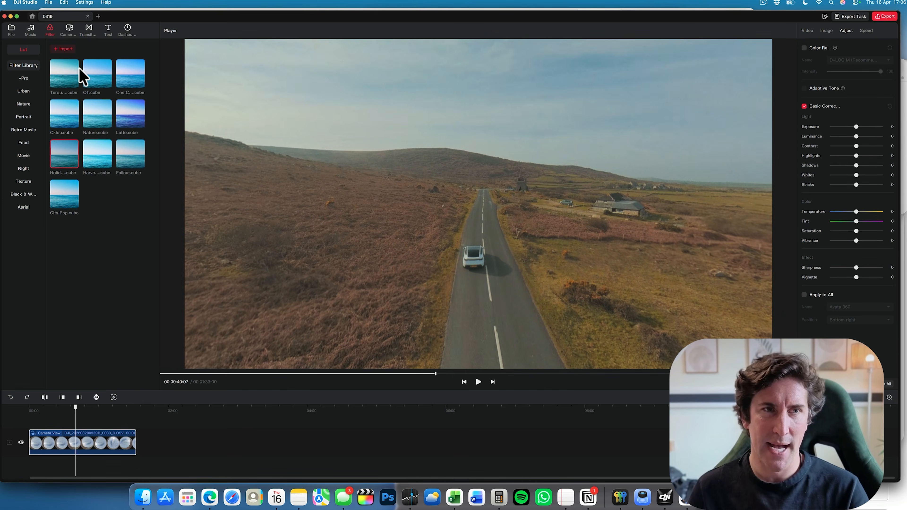
pyautogui.click(74, 77)
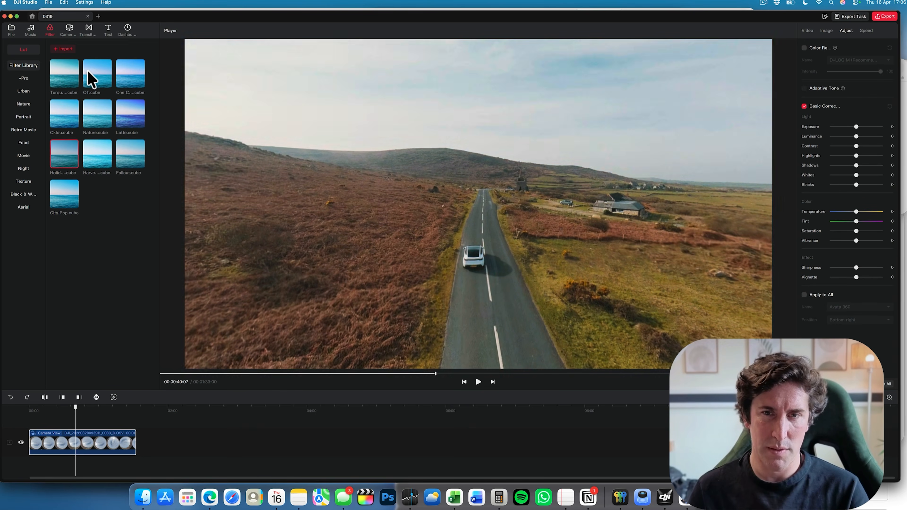
pyautogui.click(91, 77)
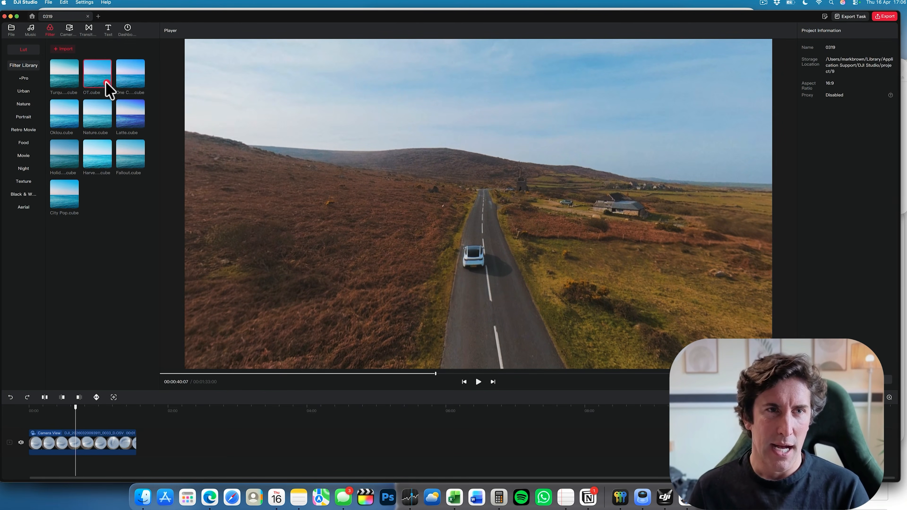
pyautogui.click(107, 83)
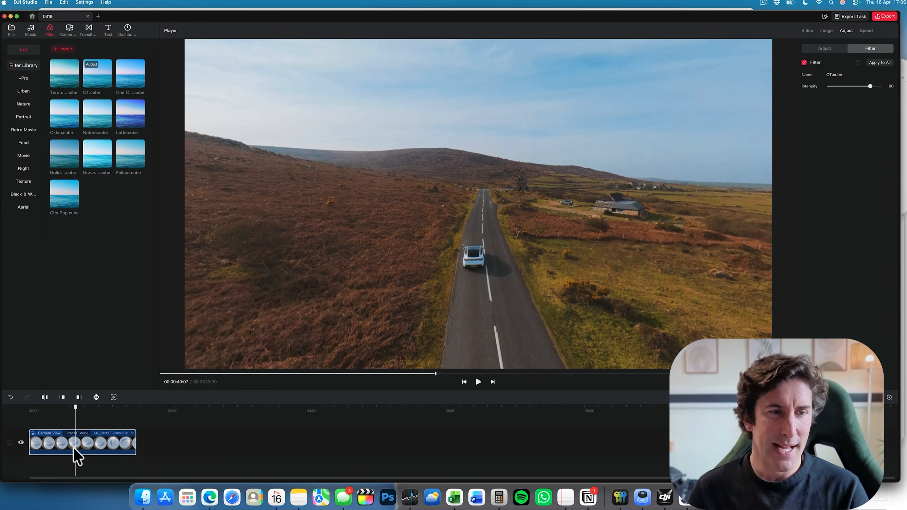
# Play the graded clip from about 18 seconds and move the playhead to about 42 seconds.
pyautogui.moveTo(75, 407); pyautogui.dragTo(49, 408)
pyautogui.press('space')
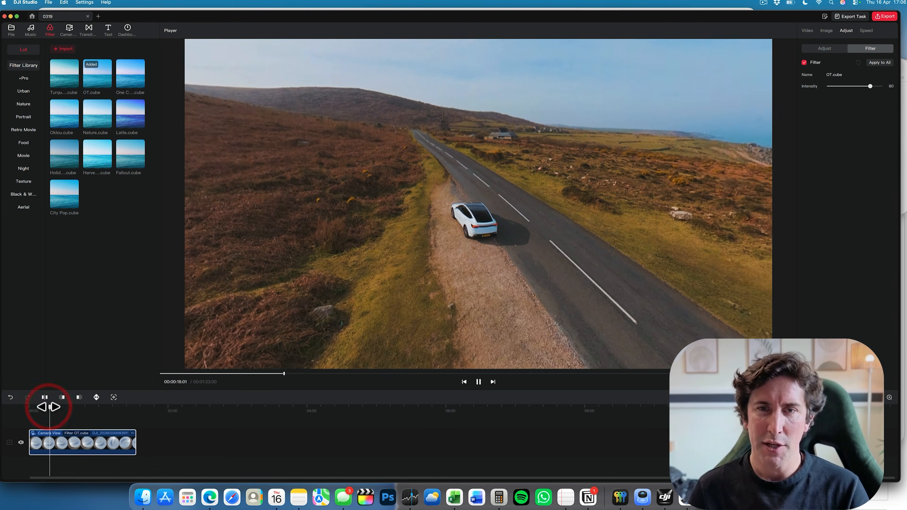
pyautogui.click(76, 407)
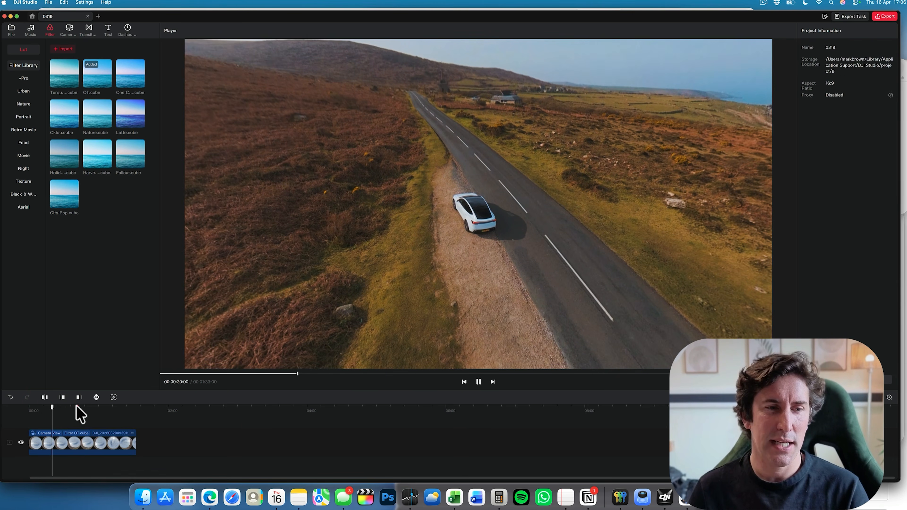
pyautogui.click(76, 406)
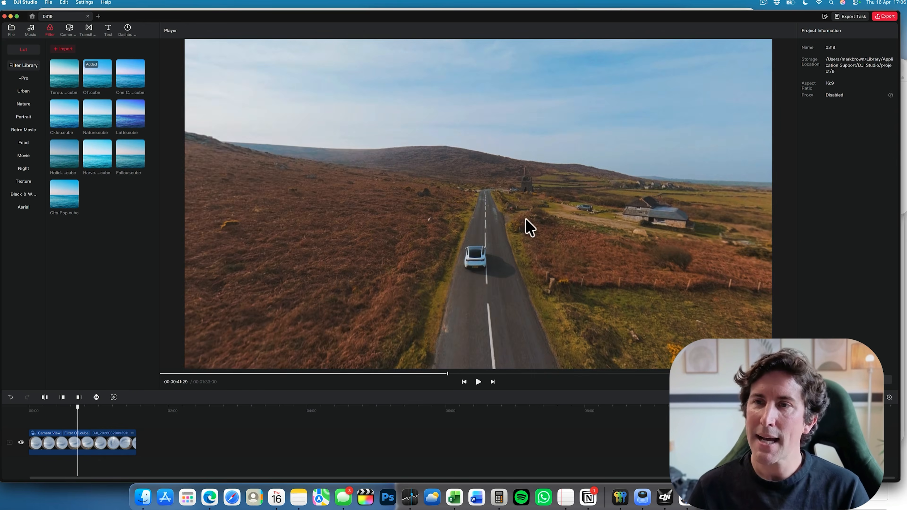
# Raise the intensity of the clip's OT.cube filter to about 88.
pyautogui.click(80, 438)
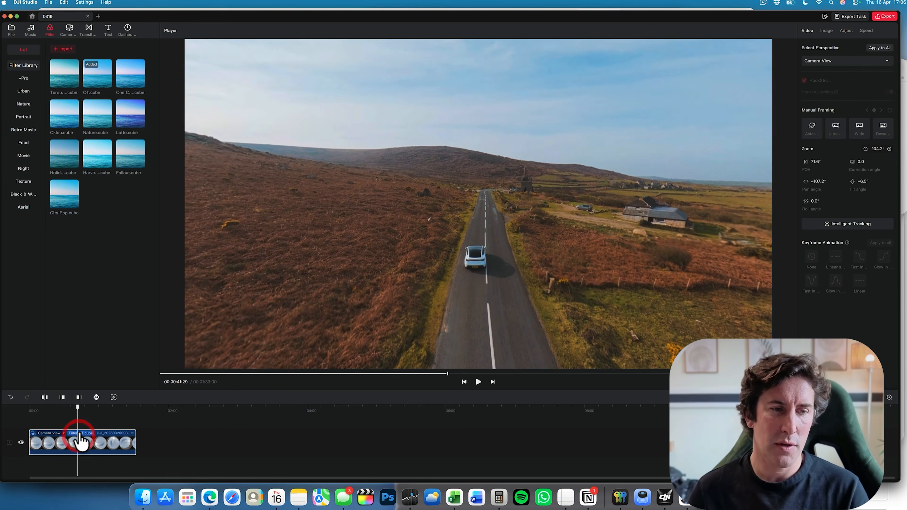
pyautogui.click(79, 434)
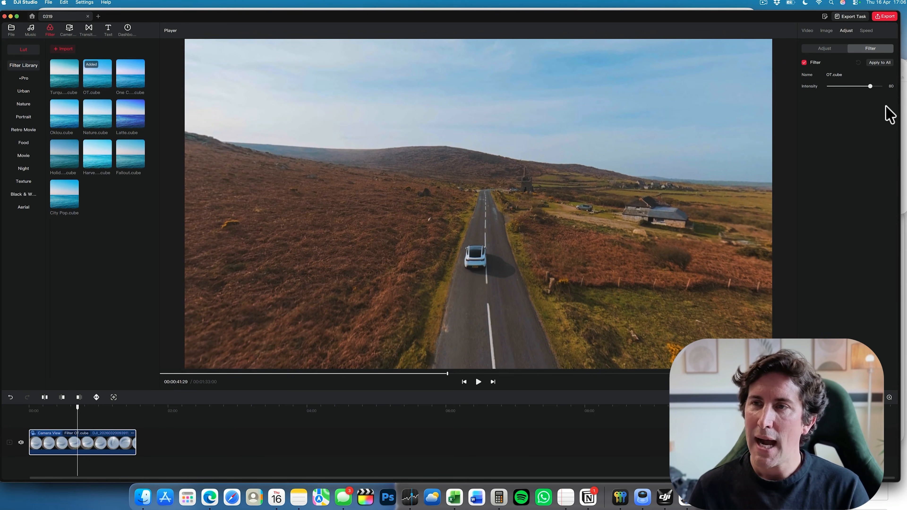
pyautogui.moveTo(858, 92)
pyautogui.mouseDown()
pyautogui.moveTo(820, 90)
pyautogui.moveTo(889, 87)
pyautogui.moveTo(858, 86)
pyautogui.moveTo(867, 85)
pyautogui.mouseUp()
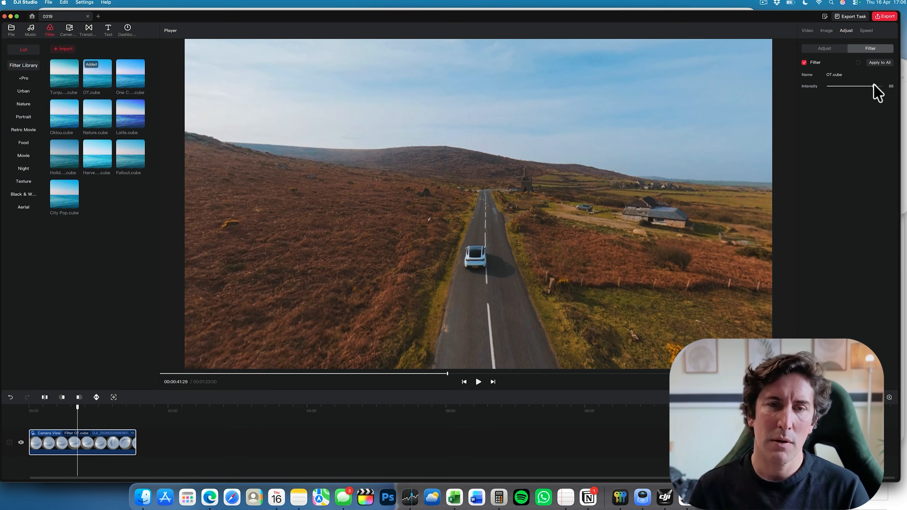
# Set the clip's basic correction to exposure 8 and luminance 12.
pyautogui.click(828, 30)
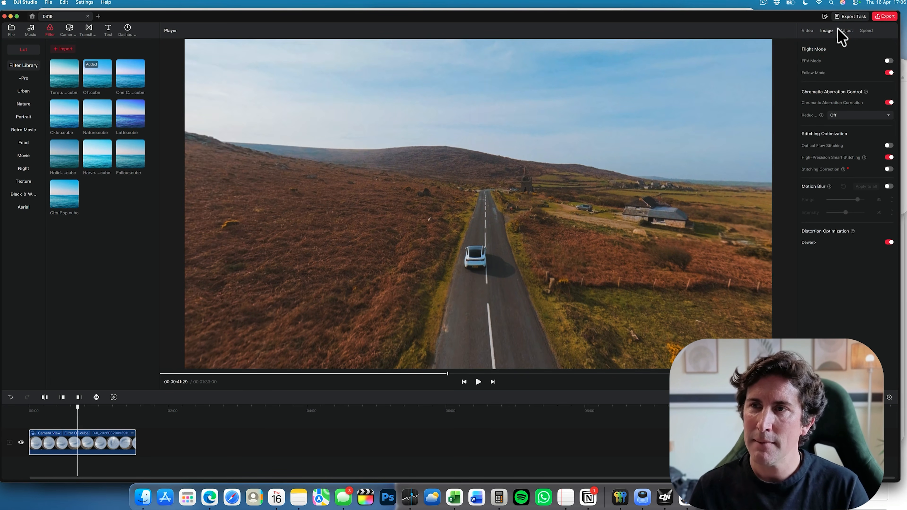
pyautogui.click(846, 32)
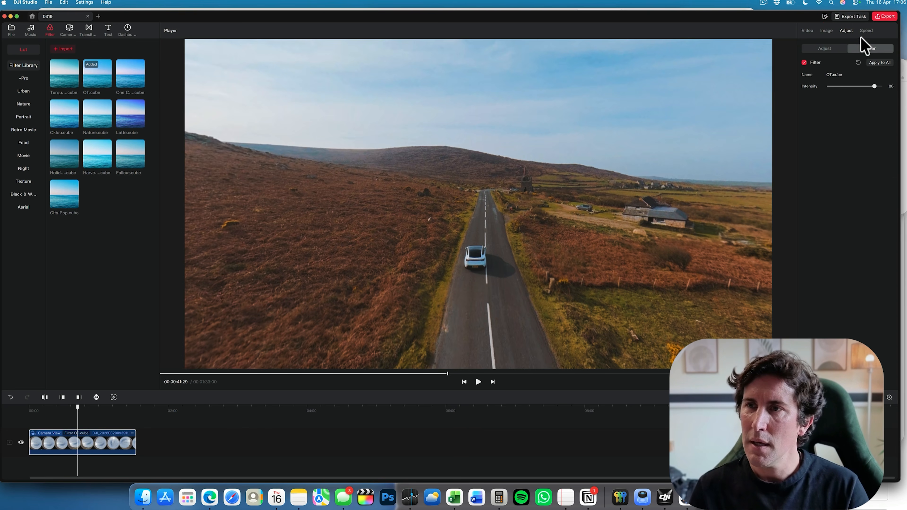
pyautogui.click(838, 49)
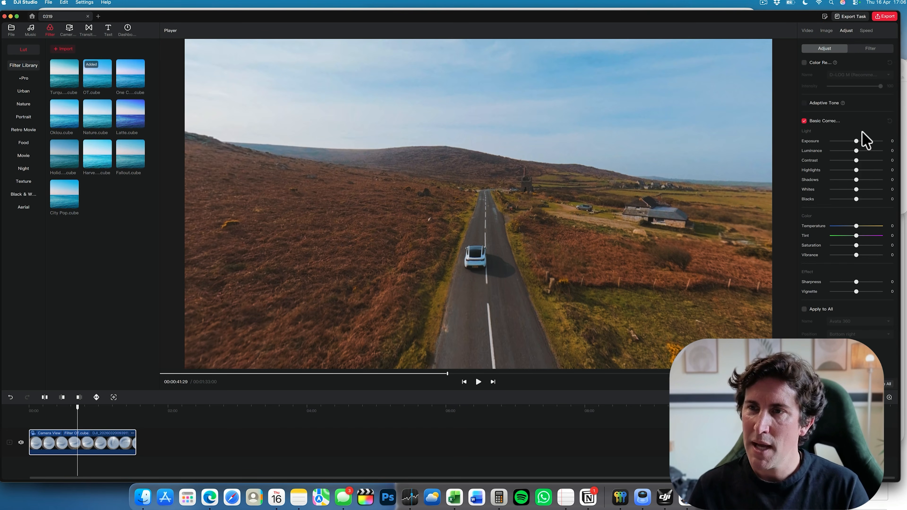
pyautogui.moveTo(856, 141); pyautogui.dragTo(859, 150)
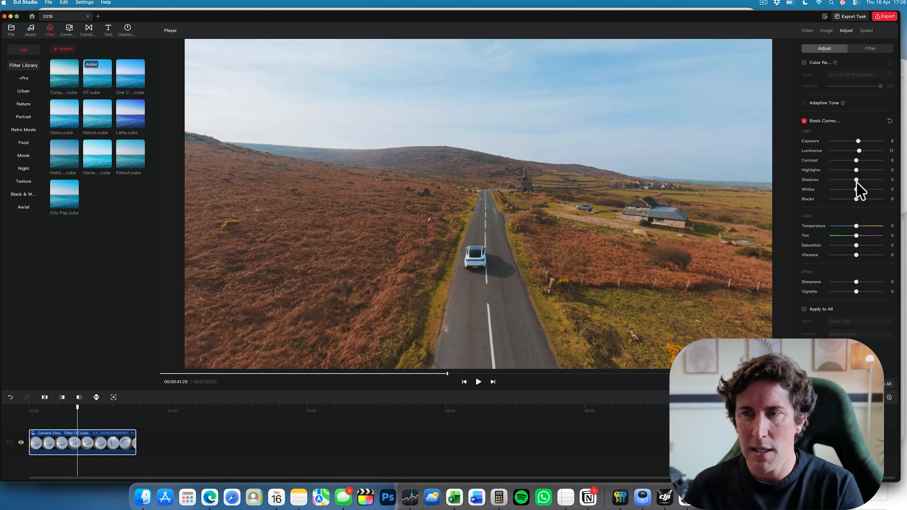
pyautogui.click(856, 245)
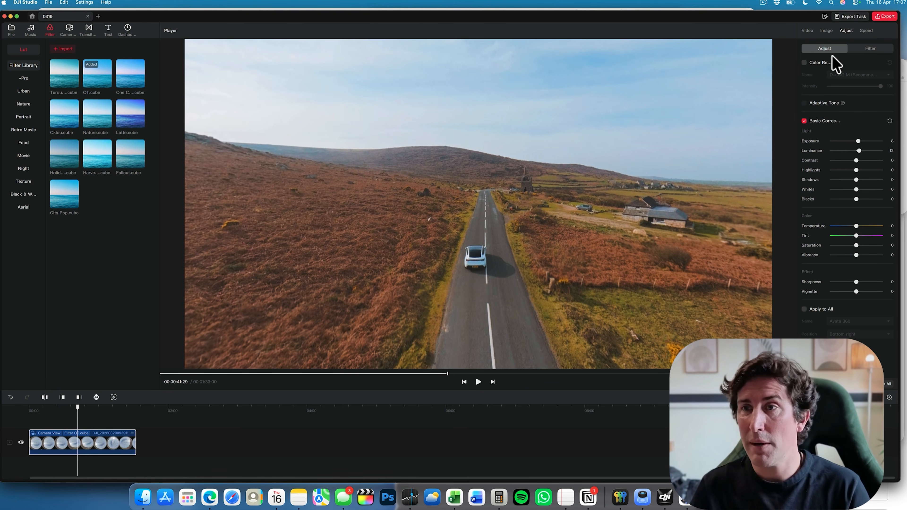
# Review the clip's filter settings and play the graded footage from about 31 to 40 seconds.
pyautogui.click(869, 49)
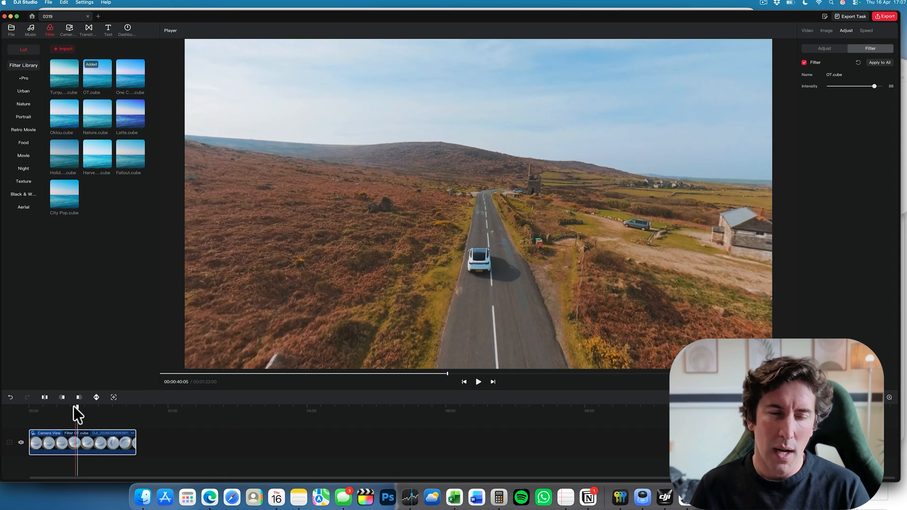
pyautogui.moveTo(76, 407); pyautogui.dragTo(66, 407)
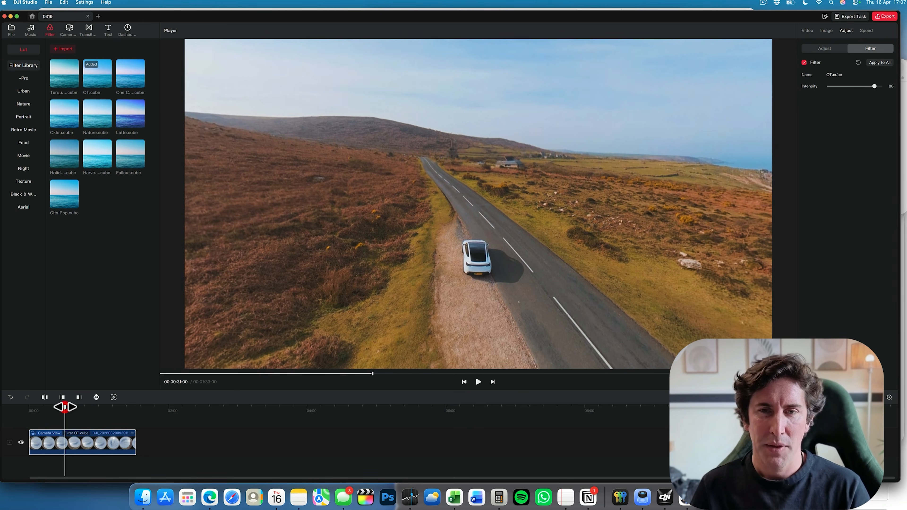
pyautogui.press('space')
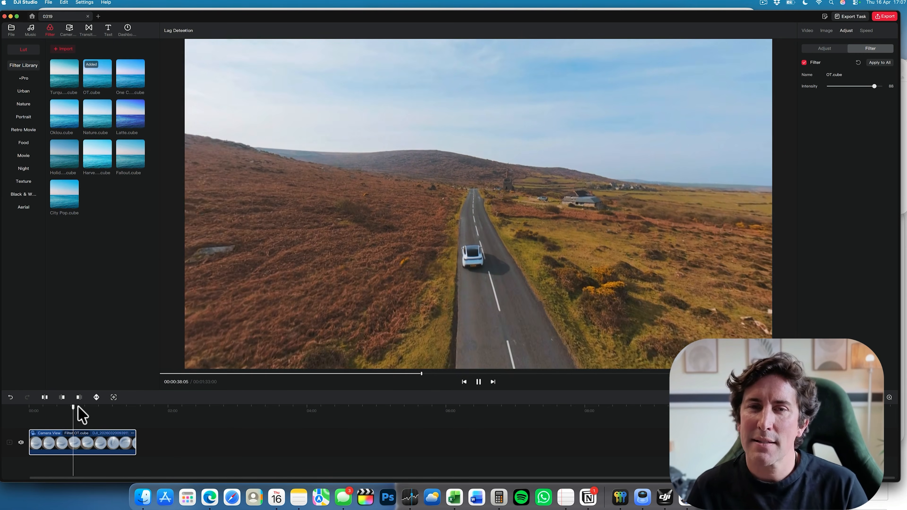
pyautogui.press('space')
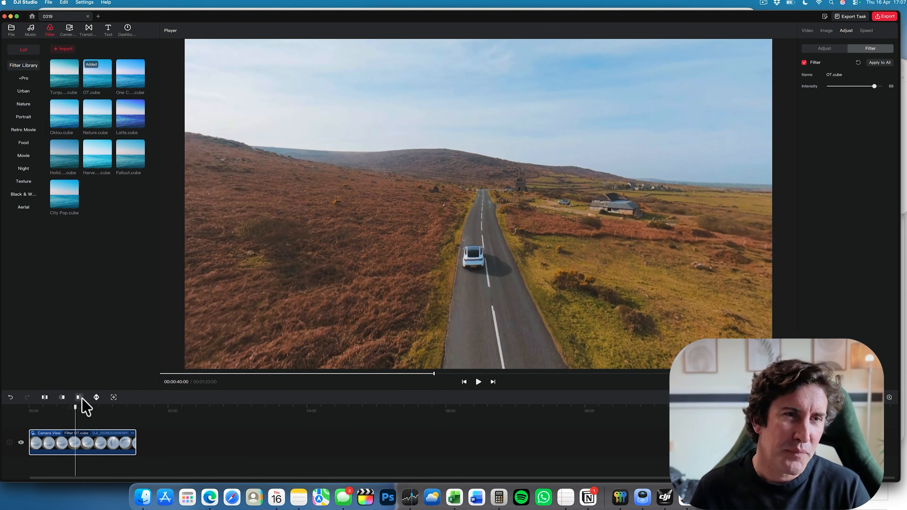
# Try the Out & In camera movement preset on the car clip at about 40 seconds.
pyautogui.click(69, 31)
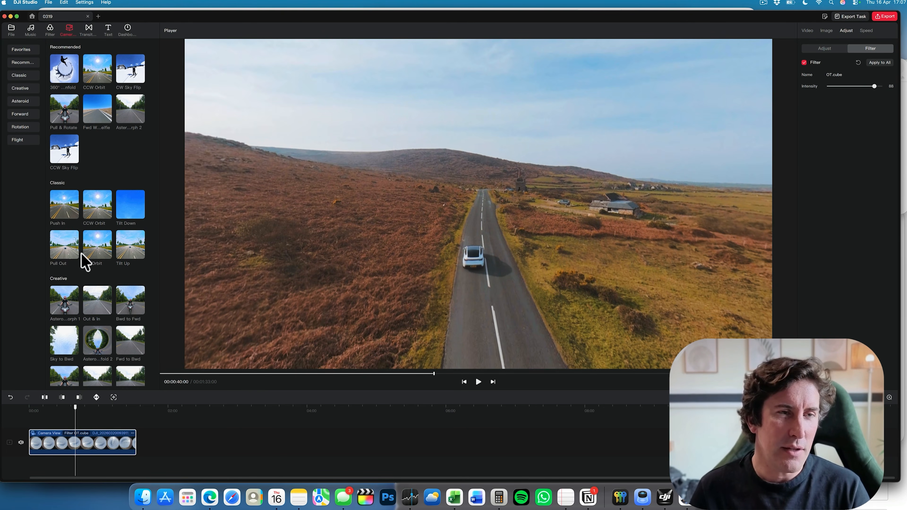
pyautogui.scroll(-1, 86, 268)
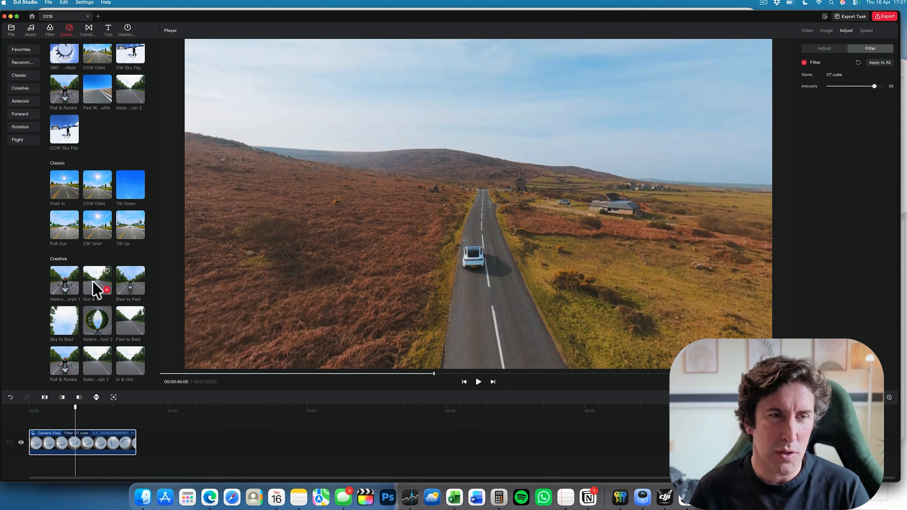
pyautogui.click(106, 290)
pyautogui.click(75, 409)
pyautogui.press('space')
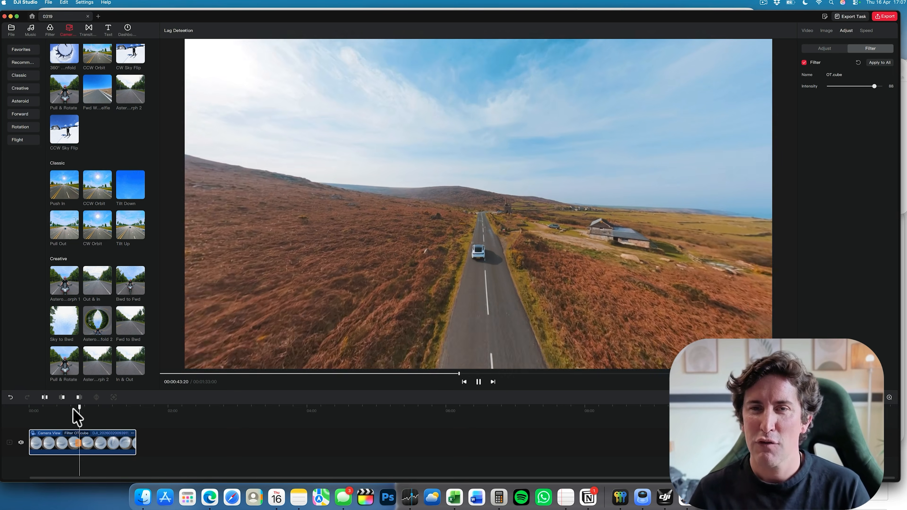
pyautogui.click(81, 451)
pyautogui.click(79, 447)
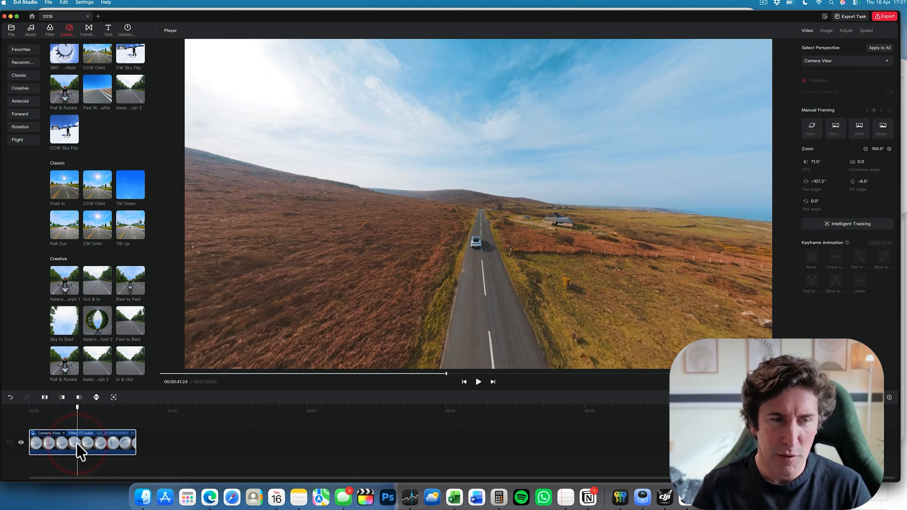
# Try the Tilt Down camera movement preset on the car clip at about 42 seconds and play the move.
pyautogui.click(140, 196)
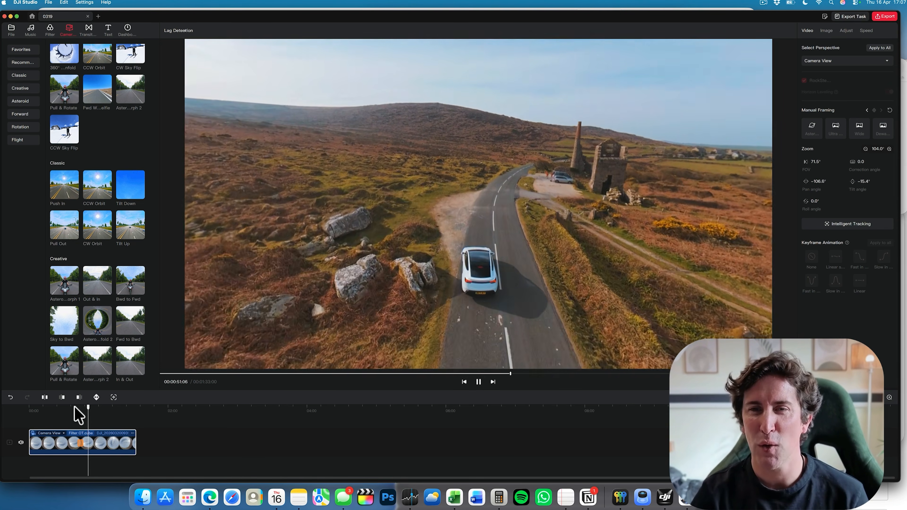
pyautogui.press('space')
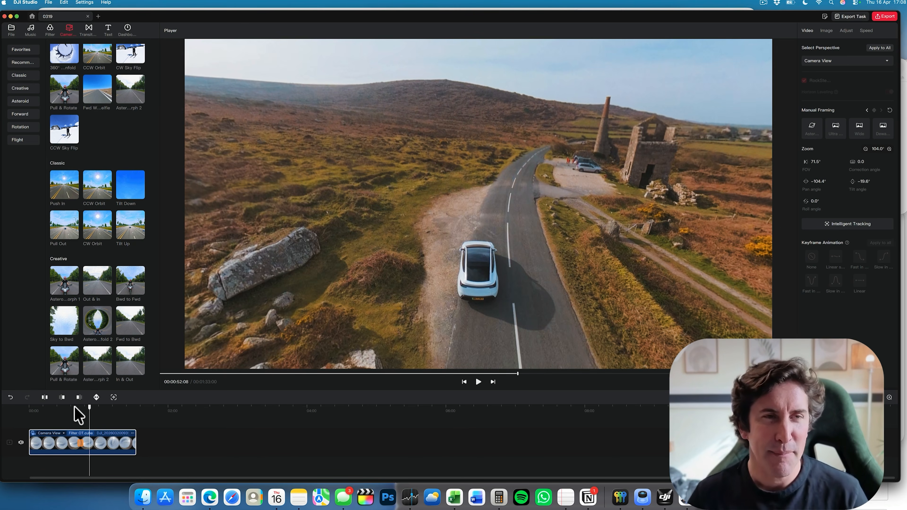
pyautogui.click(81, 445)
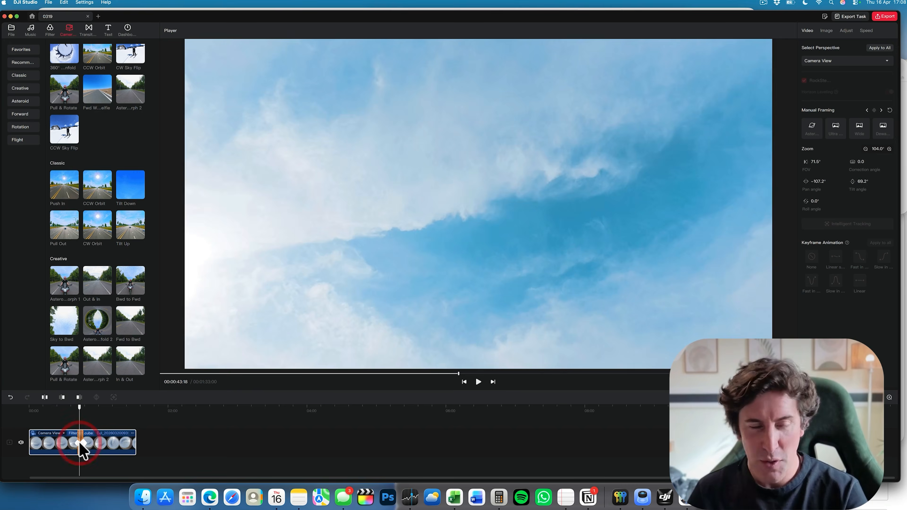
pyautogui.scroll(1, 77, 379)
# Switch the car clip's perspective from Camera View to Free View, with the playhead at about 34 seconds.
pyautogui.click(67, 408)
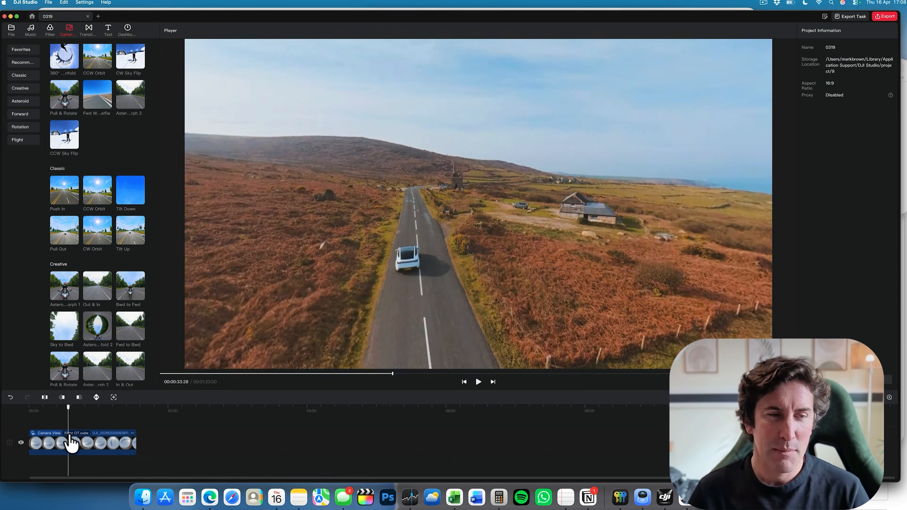
pyautogui.click(72, 447)
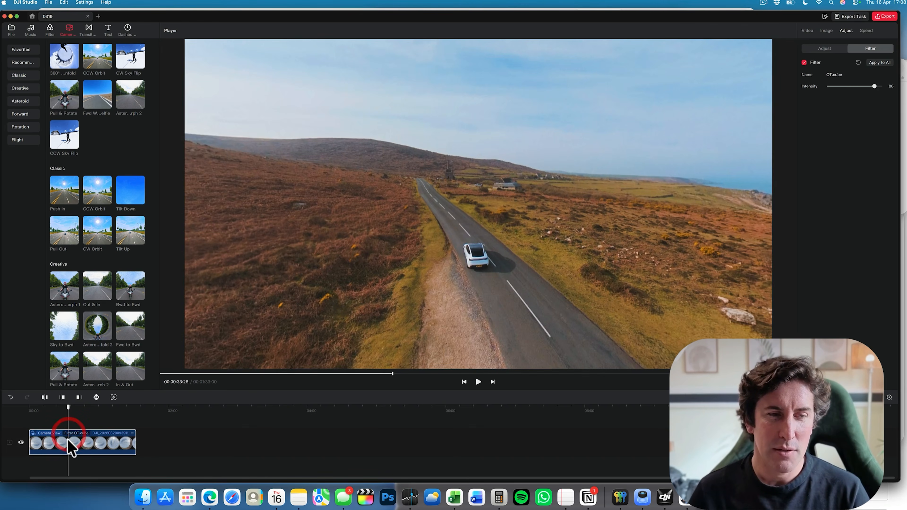
pyautogui.click(808, 31)
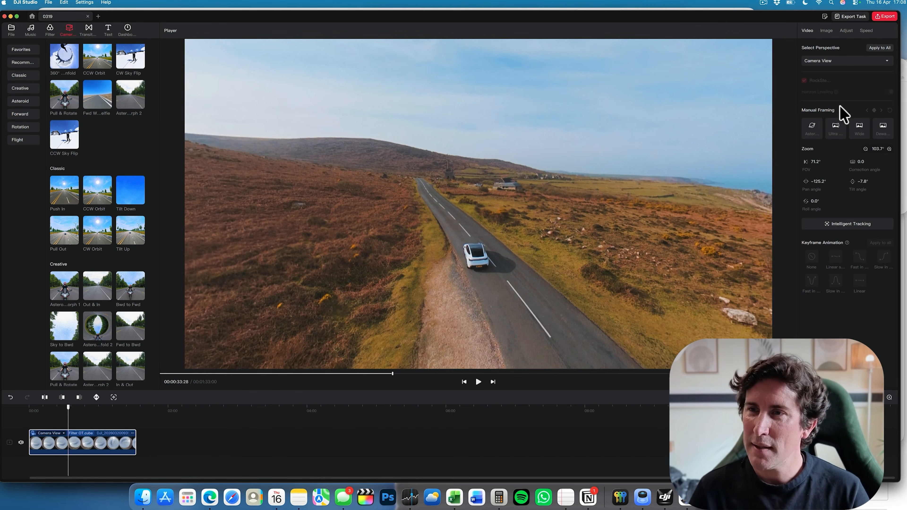
pyautogui.click(832, 62)
pyautogui.click(829, 92)
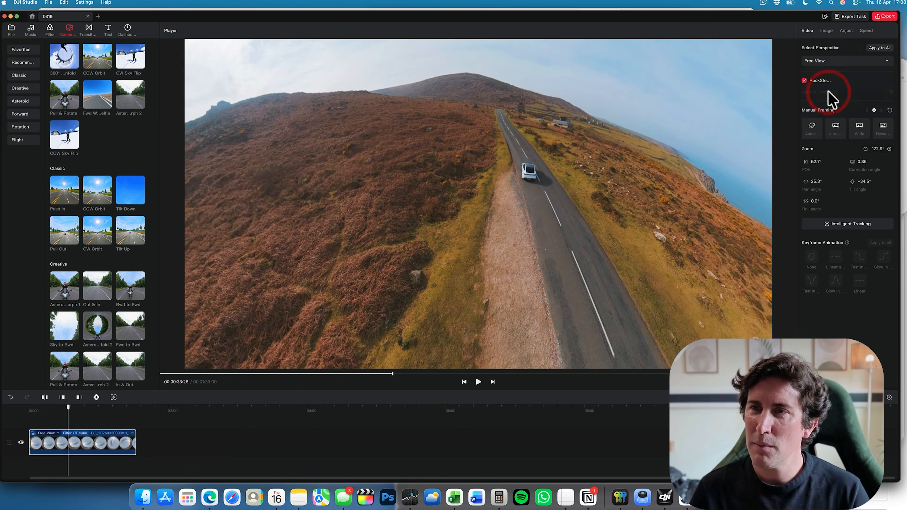
# Keyframe the framing at about 34 seconds (pan -36.0°, tilt -6.4°) and 58 seconds (pan -34.3°, tilt -28.7°), and play the move.
pyautogui.click(881, 132)
pyautogui.moveTo(679, 254); pyautogui.dragTo(530, 244)
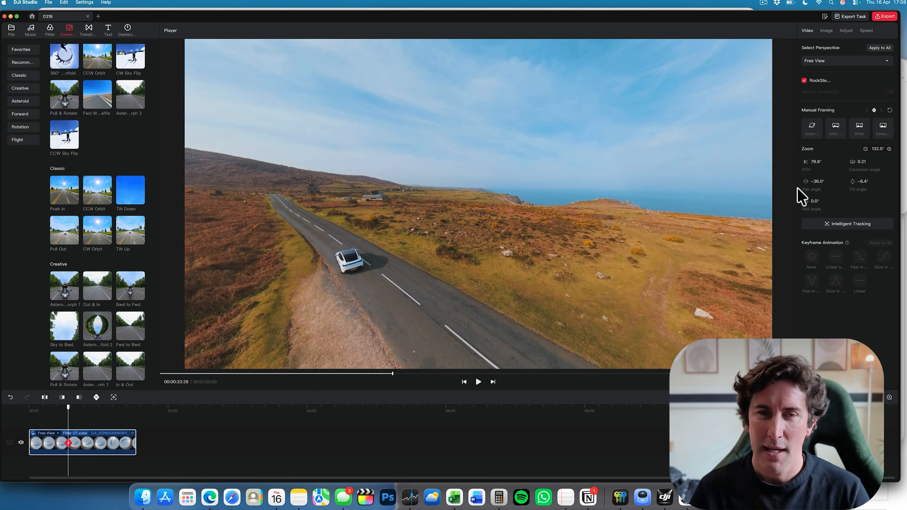
pyautogui.click(99, 415)
pyautogui.moveTo(98, 408); pyautogui.dragTo(96, 407)
pyautogui.click(432, 263)
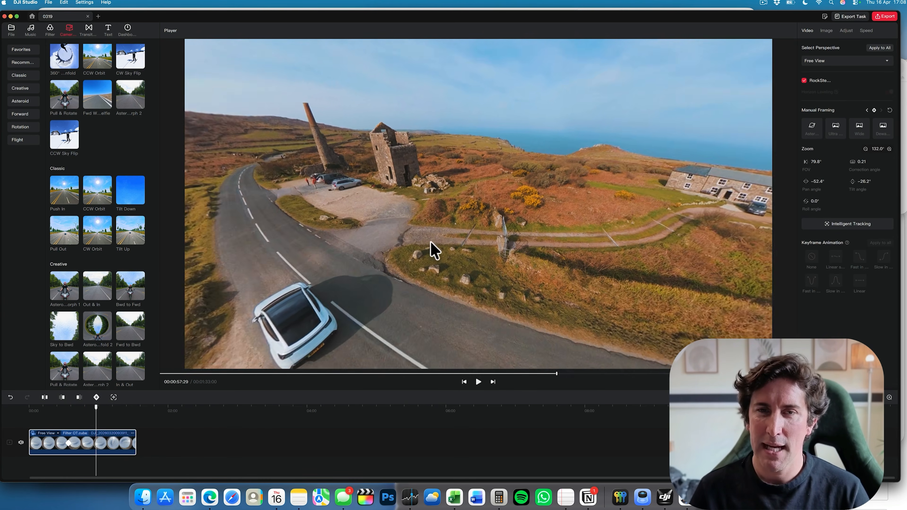
pyautogui.moveTo(430, 241); pyautogui.dragTo(457, 240)
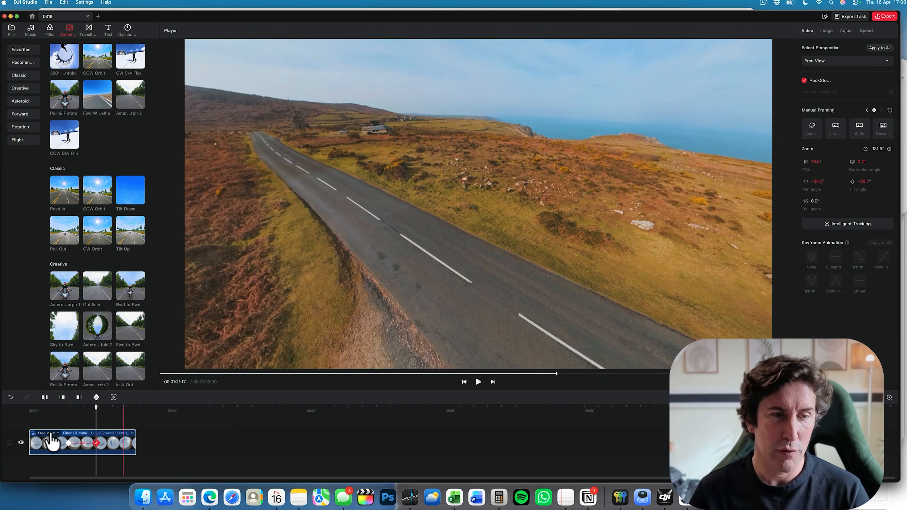
pyautogui.click(56, 408)
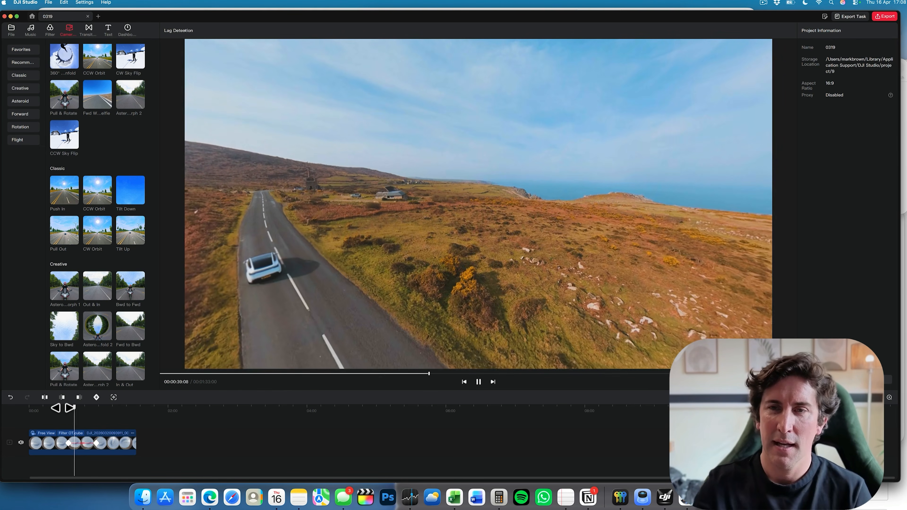
pyautogui.moveTo(354, 313); pyautogui.dragTo(504, 238)
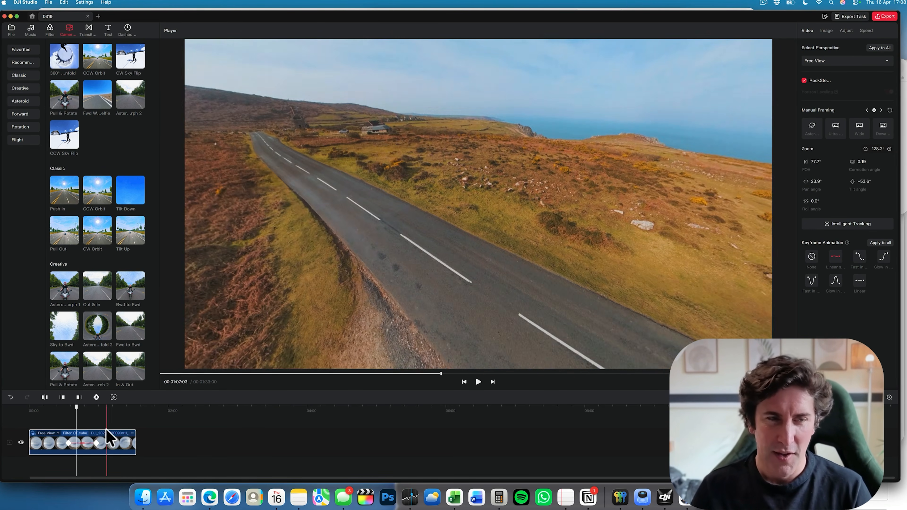
# Remove the car clip's framing keyframes and reframe it to a near top-down road view, about pan -29.5°, tilt -83.8° and zoom 126.5°.
pyautogui.click(96, 444)
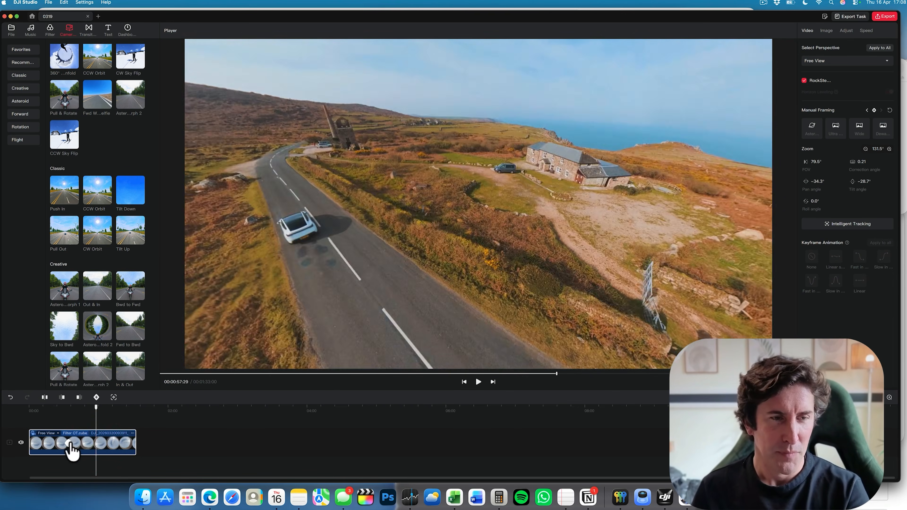
pyautogui.click(68, 446)
pyautogui.moveTo(411, 270); pyautogui.dragTo(466, 280)
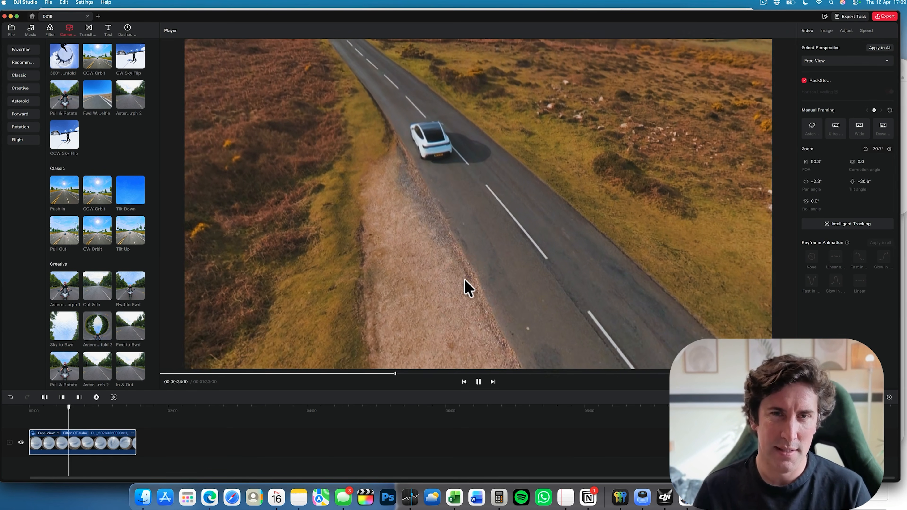
pyautogui.moveTo(468, 288); pyautogui.dragTo(439, 238)
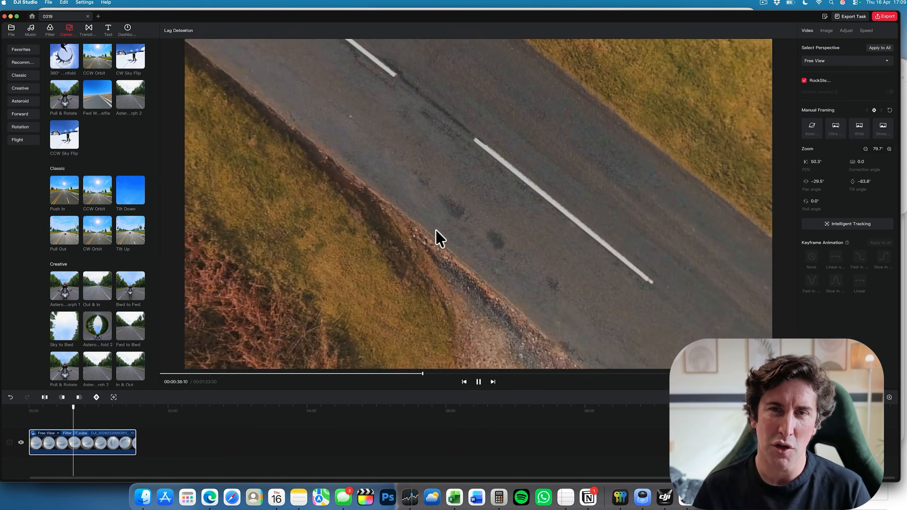
pyautogui.scroll(-10, 436, 230)
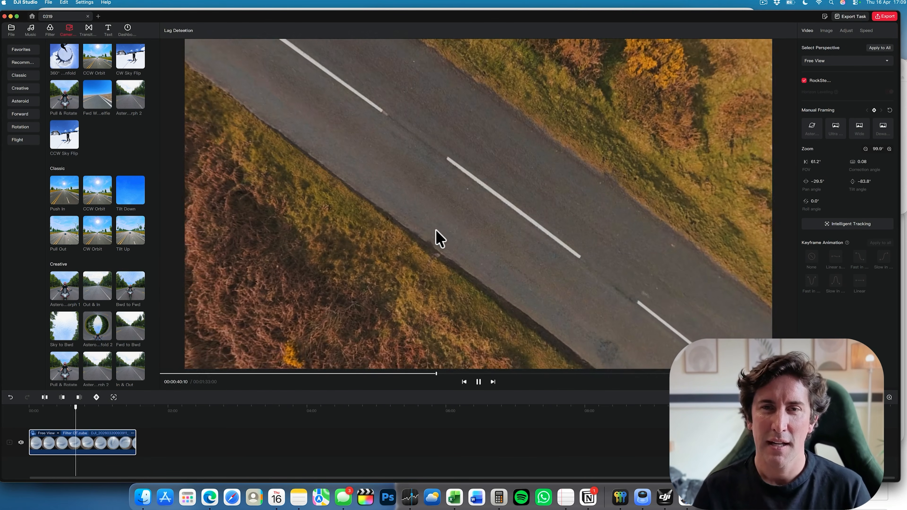
pyautogui.scroll(2, 435, 230)
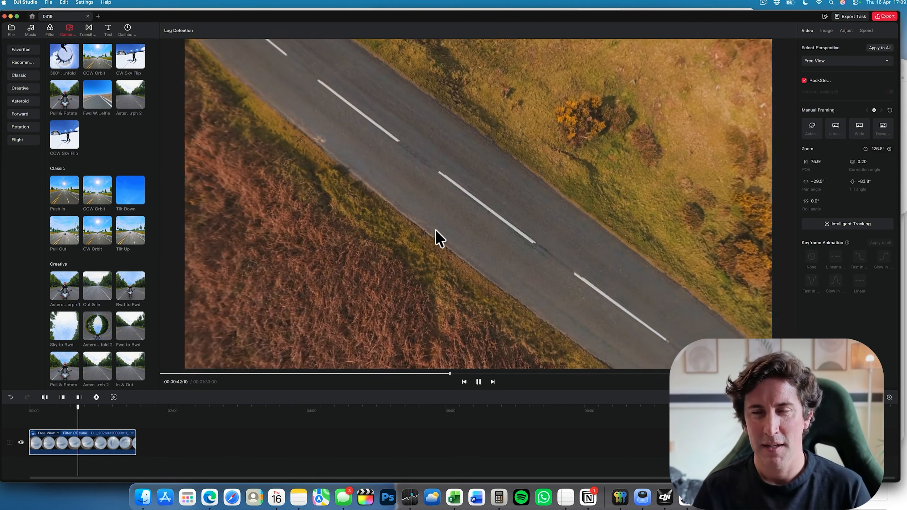
pyautogui.press('space')
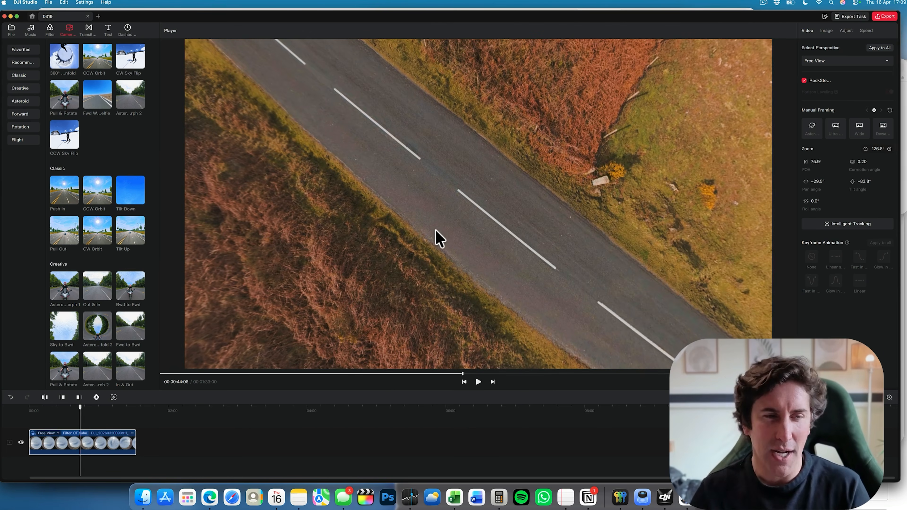
pyautogui.scroll(-1, 53, 50)
# Preview the 2:34 coastal cliff clip from the local files and add it to the timeline before the car clip.
pyautogui.click(11, 29)
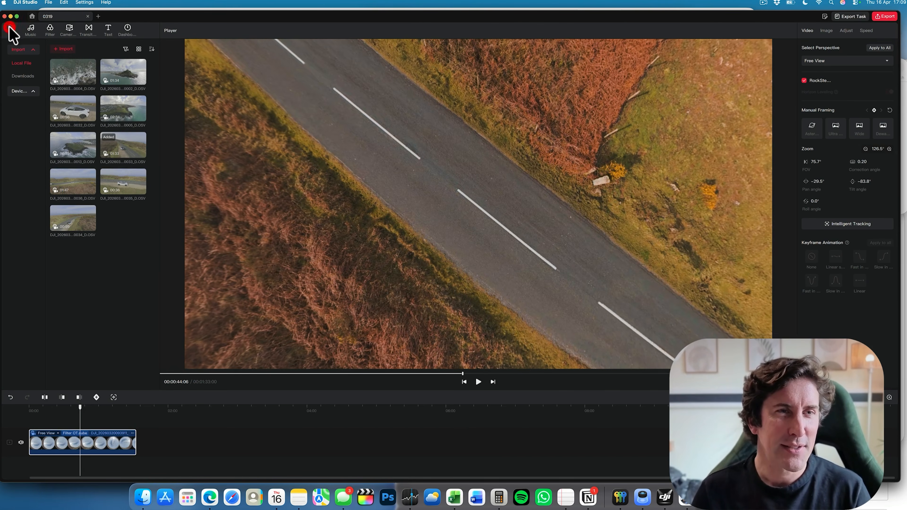
pyautogui.click(119, 114)
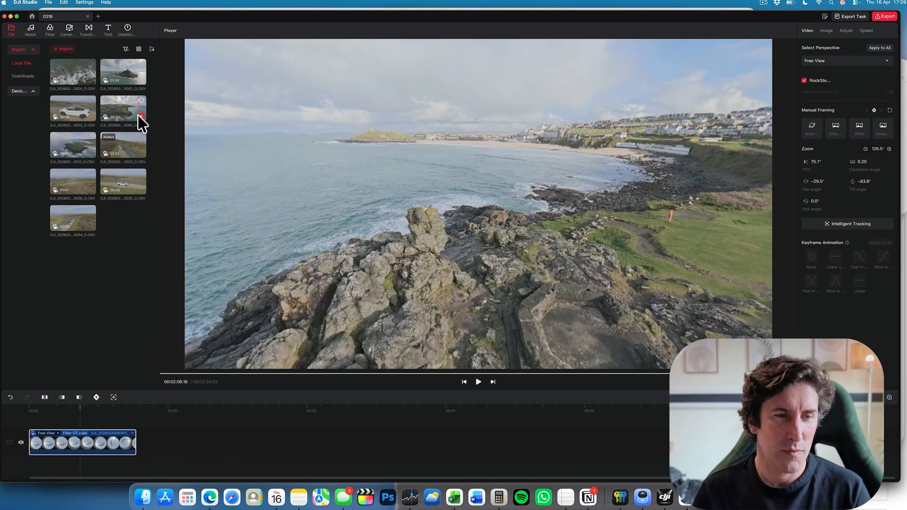
pyautogui.click(141, 116)
pyautogui.press('Escape')
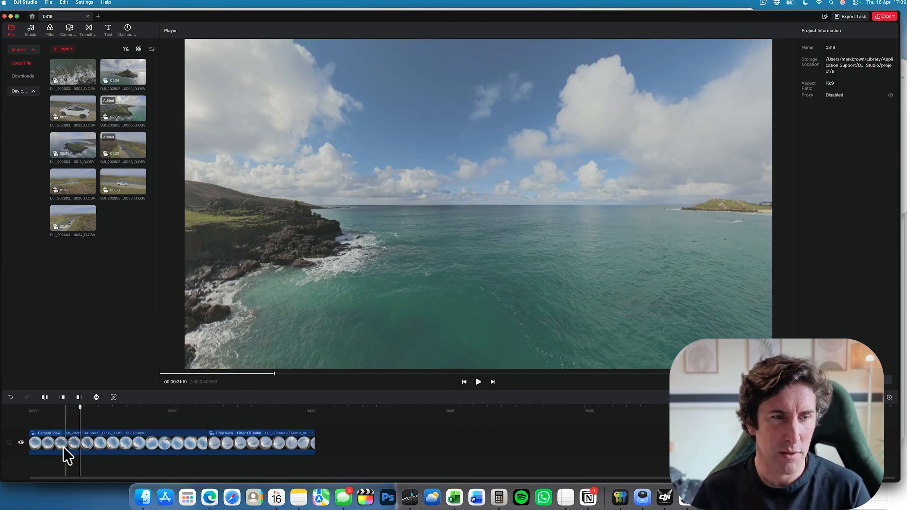
# Apply the dewarp framing preset to the coastal clip and play the footage from about 1:02 to 1:08.
pyautogui.click(65, 445)
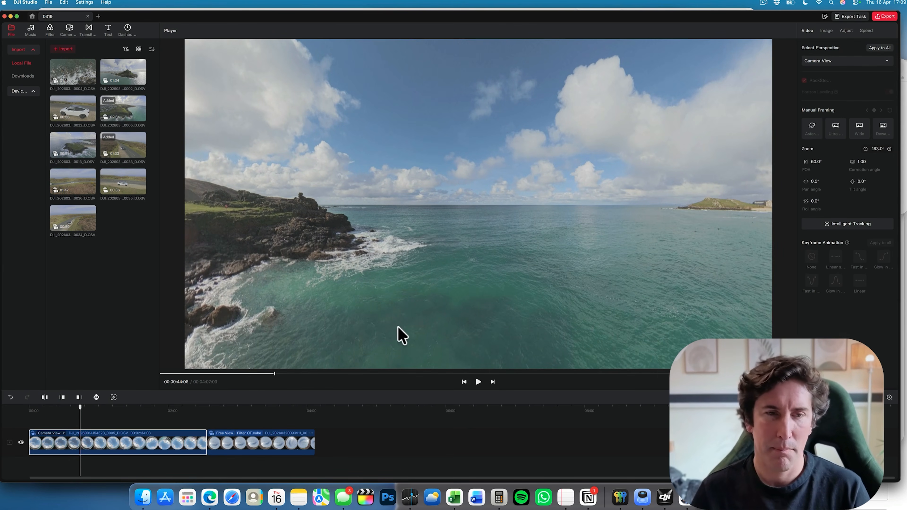
pyautogui.click(882, 127)
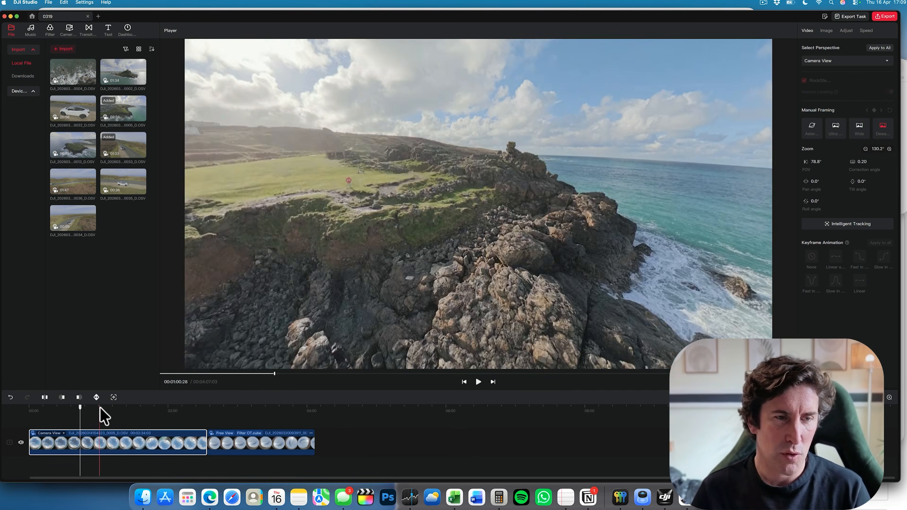
pyautogui.click(101, 411)
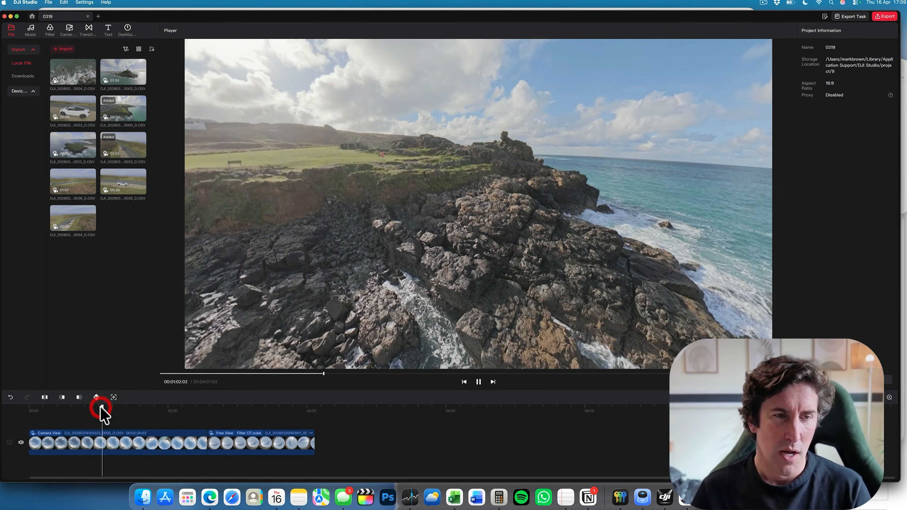
pyautogui.press('space')
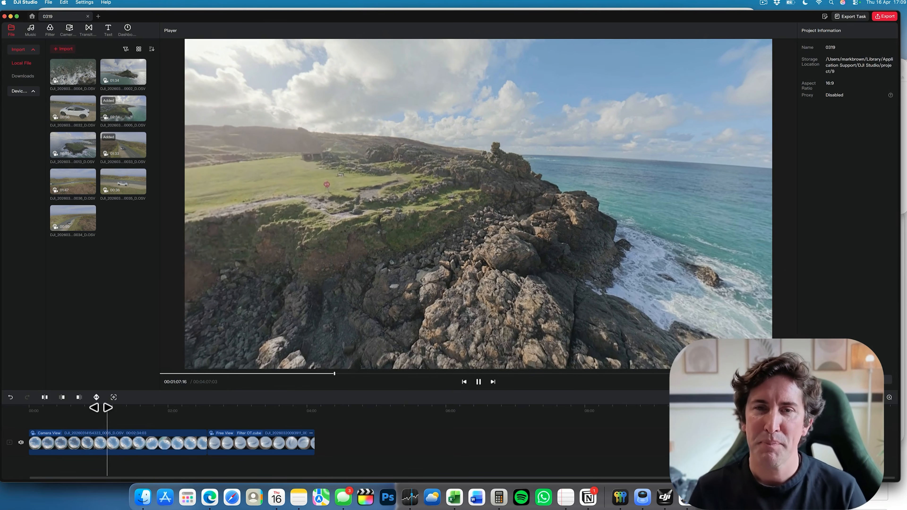
pyautogui.press('space')
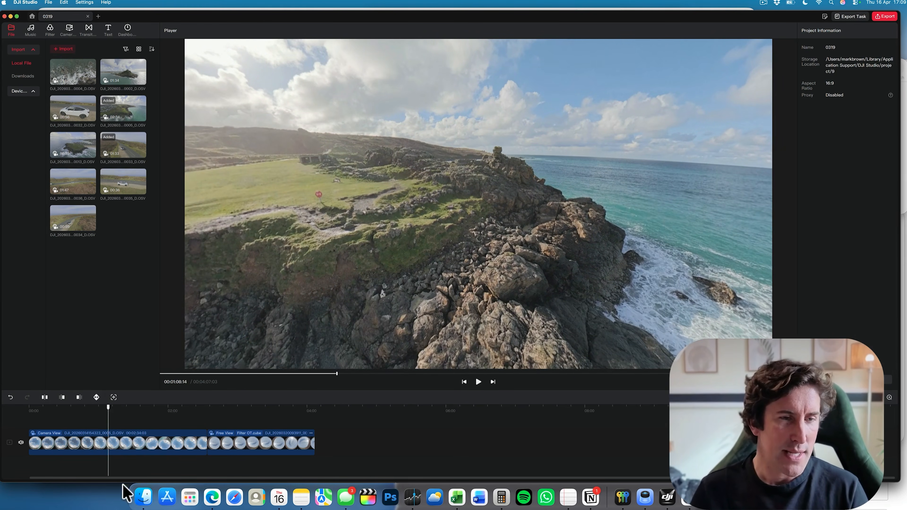
# Apply the City Pop.cube filter to the coastal clip and play back the graded footage.
pyautogui.click(108, 442)
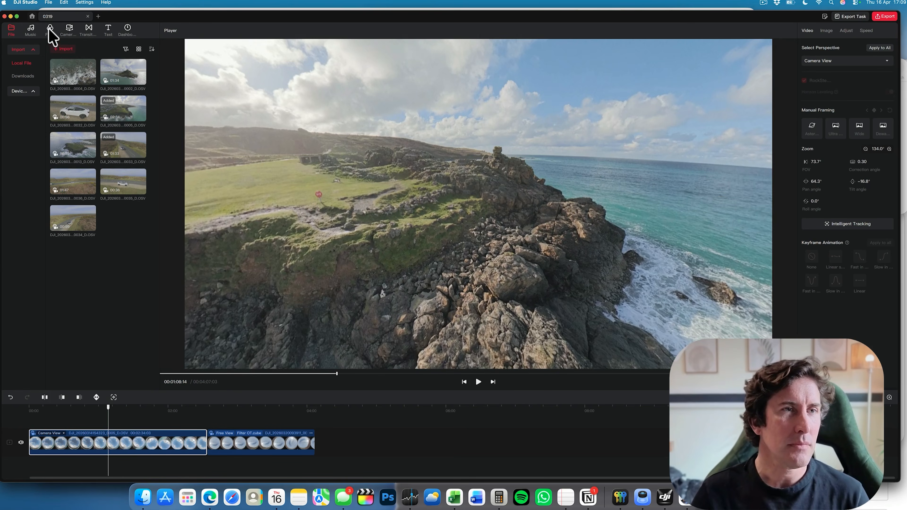
pyautogui.click(50, 31)
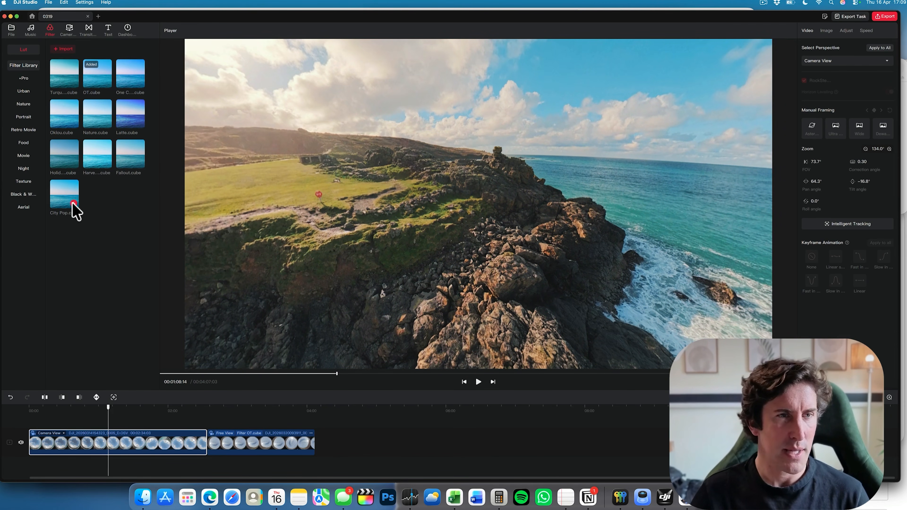
pyautogui.click(73, 204)
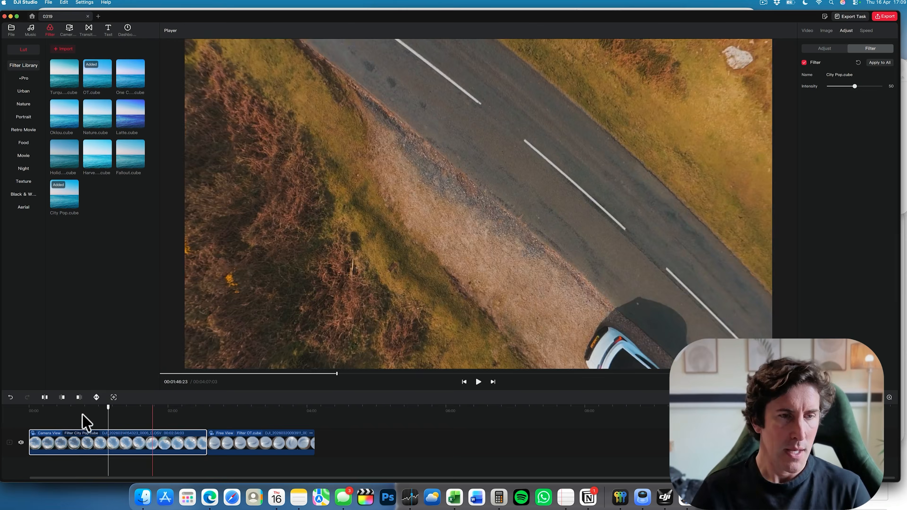
pyautogui.click(87, 408)
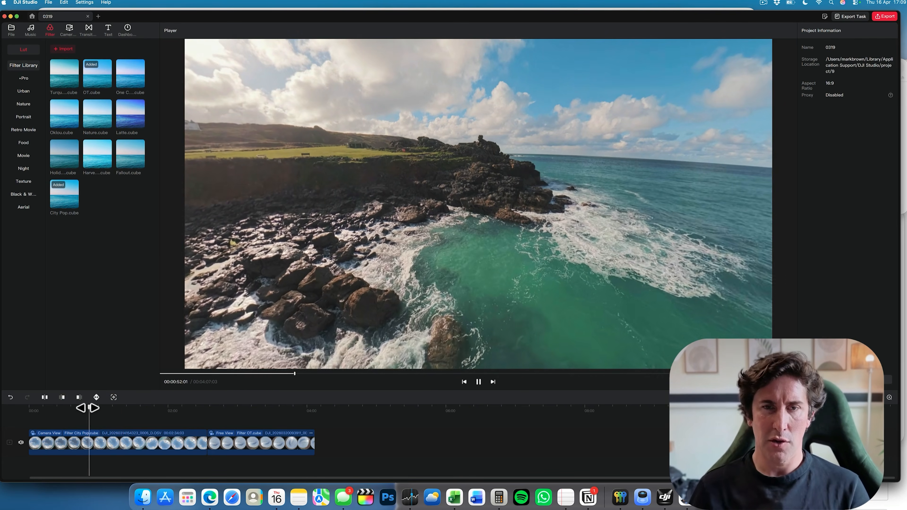
pyautogui.click(74, 408)
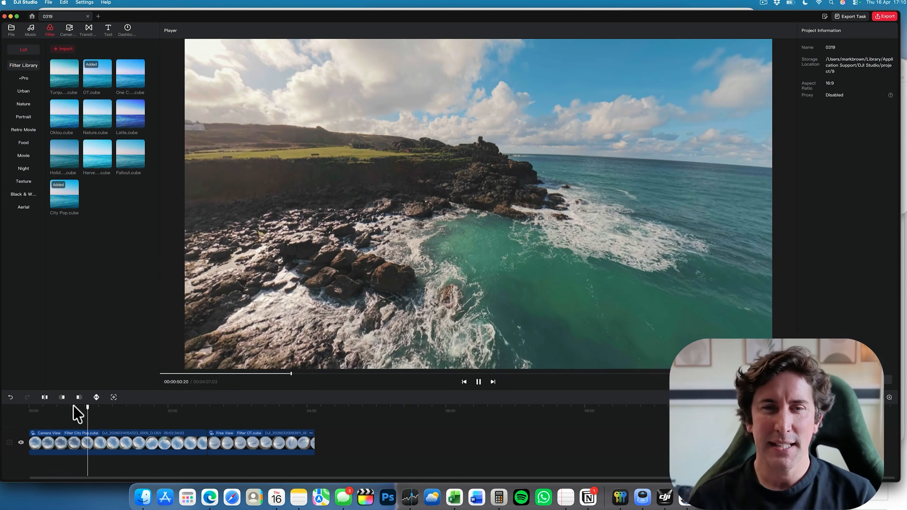
# Stop playback of the coastal clip and switch its perspective to Free View and finally to Direction Lock.
pyautogui.press('space')
pyautogui.click(275, 339)
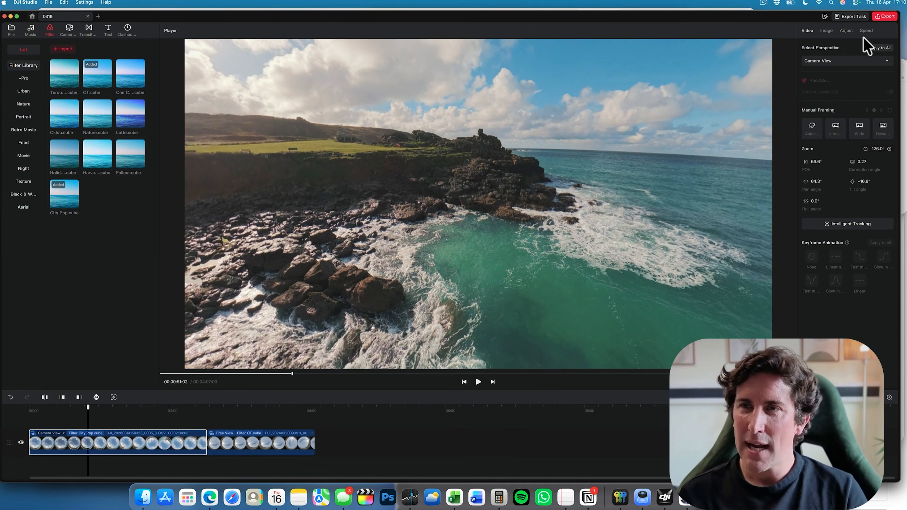
pyautogui.click(832, 57)
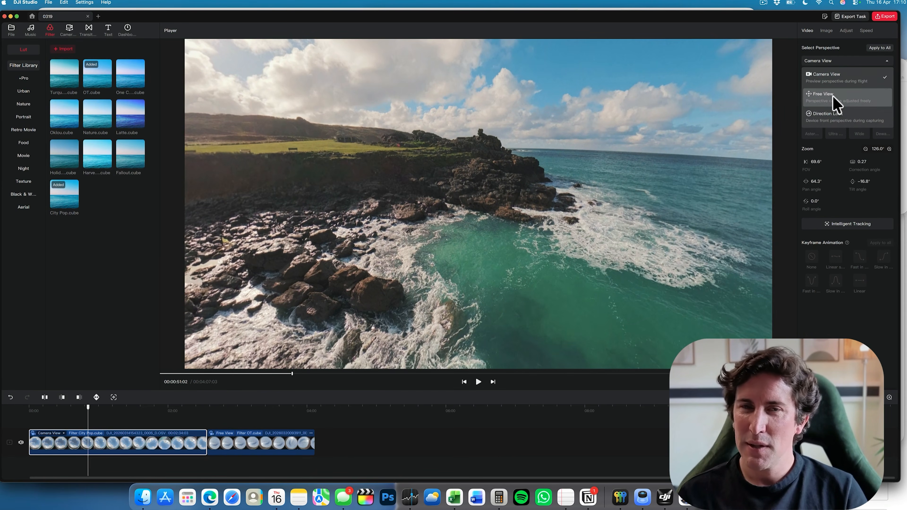
pyautogui.click(834, 99)
pyautogui.click(836, 61)
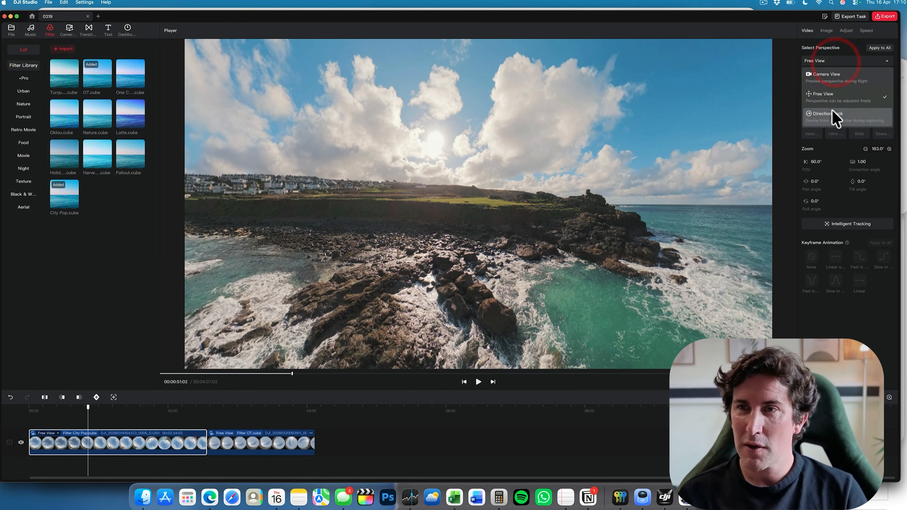
pyautogui.click(830, 112)
# Reframe the coastal clip to a dewarped near top-down view, about pan 21.3°, tilt -81.3° and zoom 115.7°, and play it to about 0:58.
pyautogui.moveTo(464, 295); pyautogui.dragTo(470, 234)
pyautogui.click(882, 128)
pyautogui.scroll(5, 466, 227)
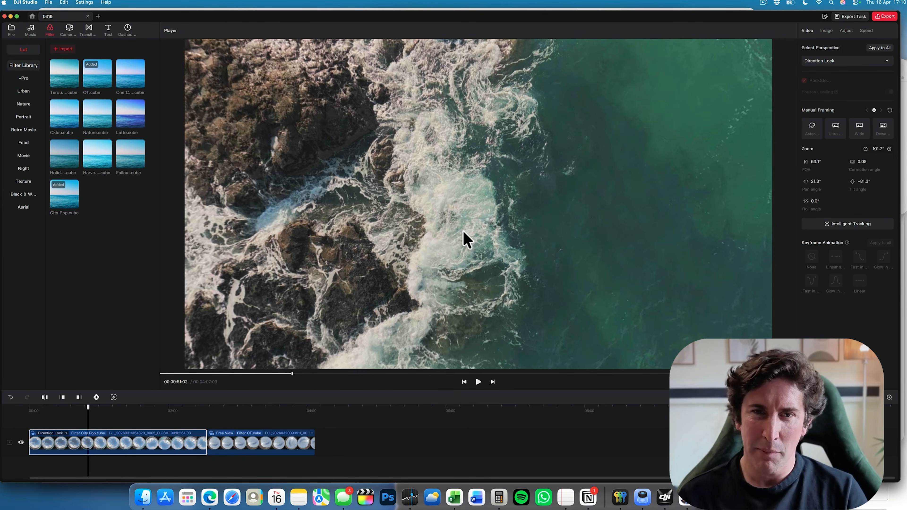
pyautogui.click(80, 409)
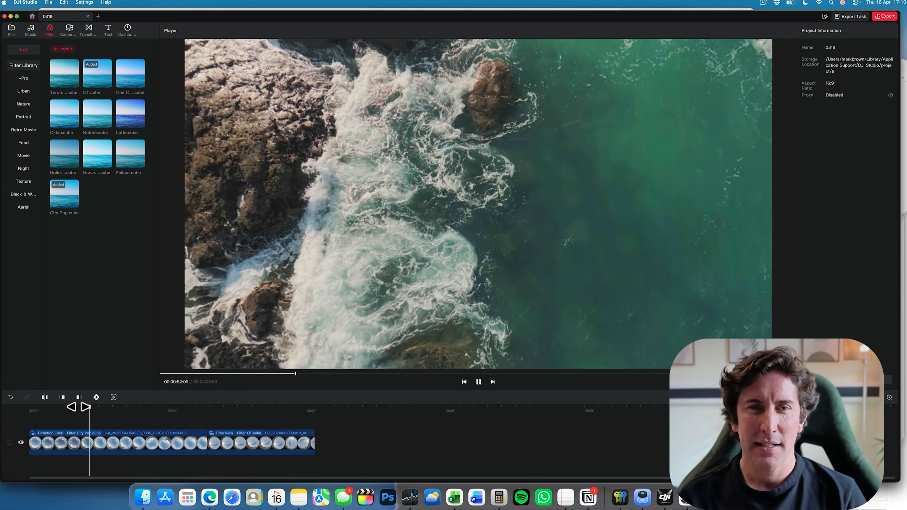
pyautogui.click(433, 288)
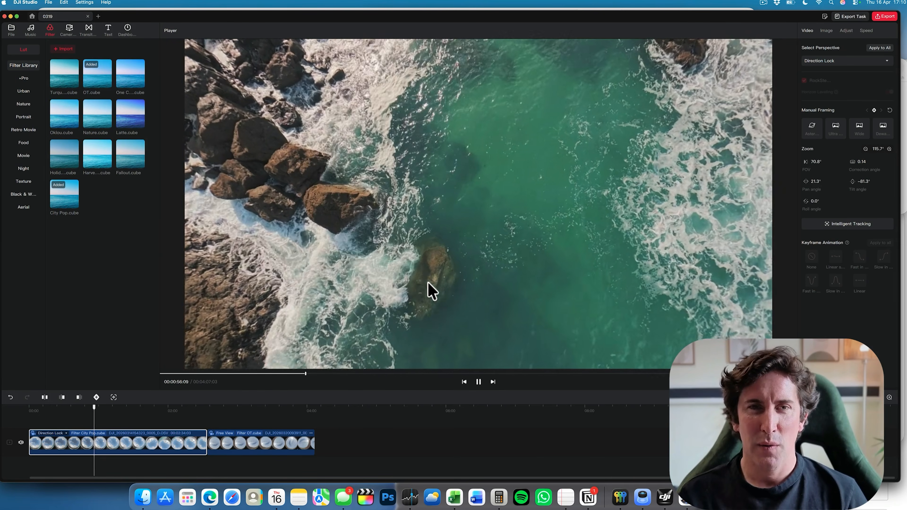
pyautogui.press('space')
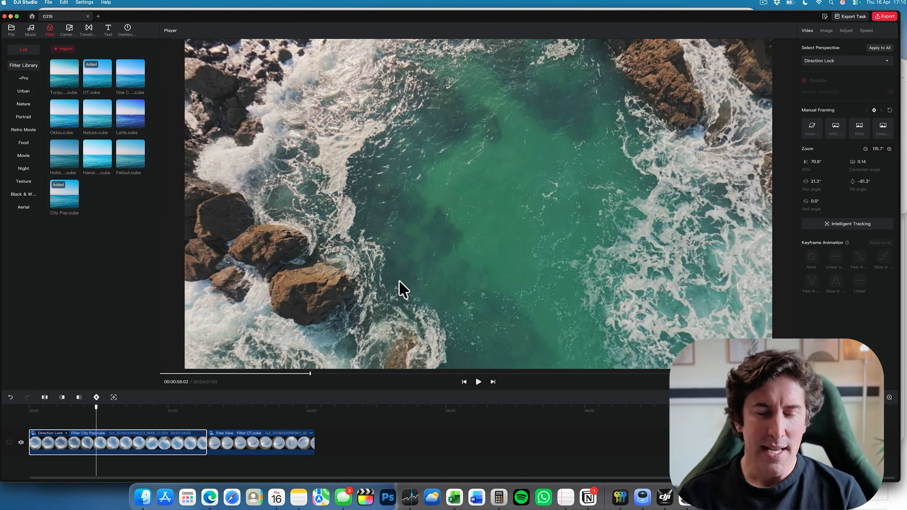
# Reframe the coastal clip toward the beach and village, about pan 148.4°, tilt -13.1° and zoom 137.5°, while playing back the footage.
pyautogui.moveTo(359, 246); pyautogui.dragTo(577, 314)
pyautogui.click(76, 406)
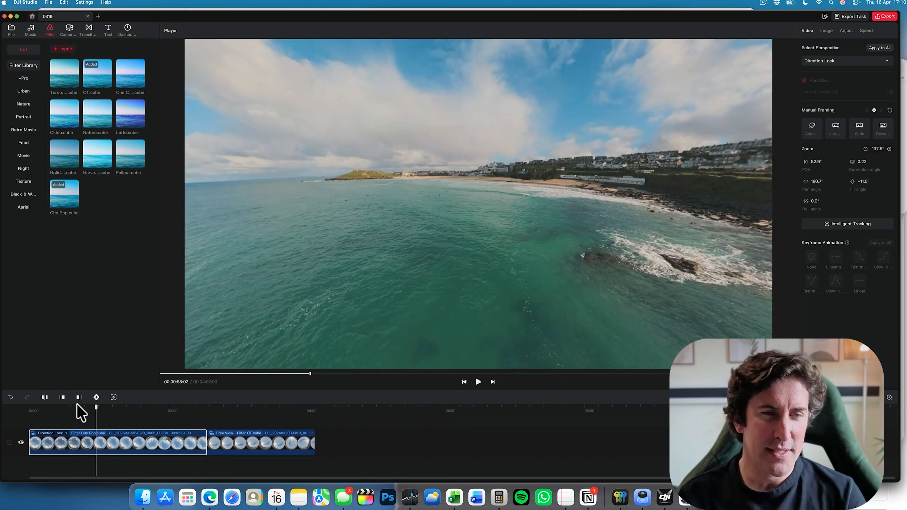
pyautogui.click(75, 407)
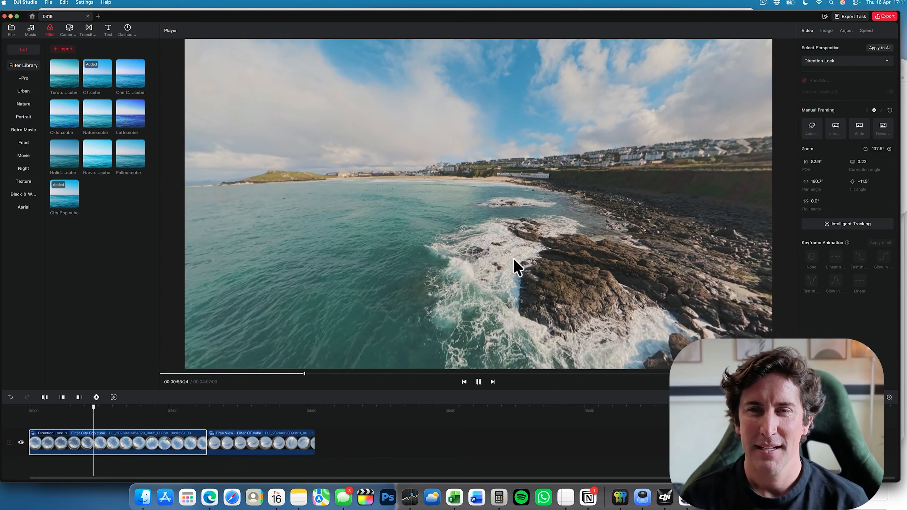
pyautogui.moveTo(492, 258); pyautogui.dragTo(555, 265)
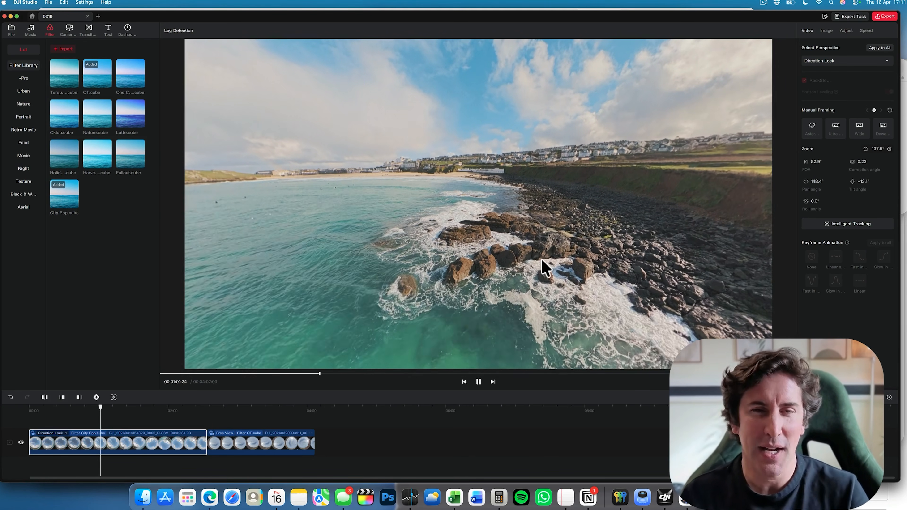
pyautogui.press('space')
# Open the project's export settings, keep the frame rate at 50 fps and enable 10-Bit Color.
pyautogui.click(883, 16)
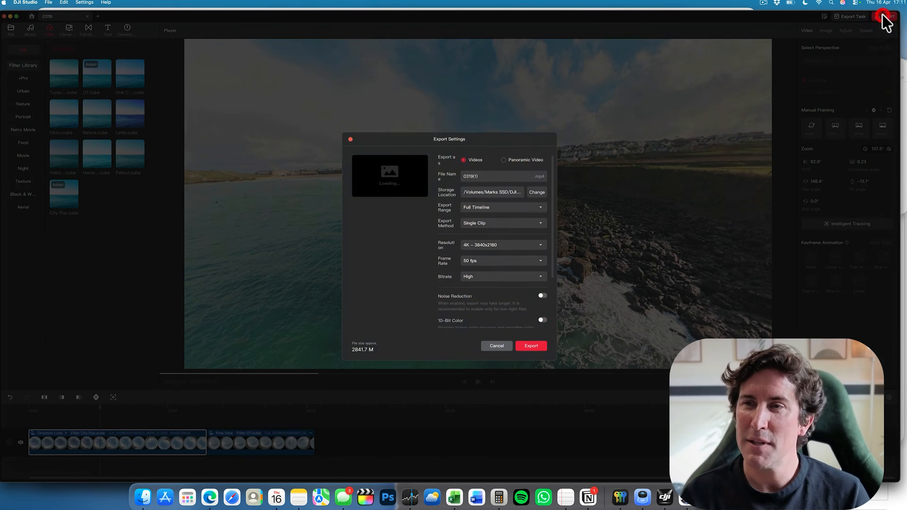
pyautogui.click(513, 262)
pyautogui.click(514, 263)
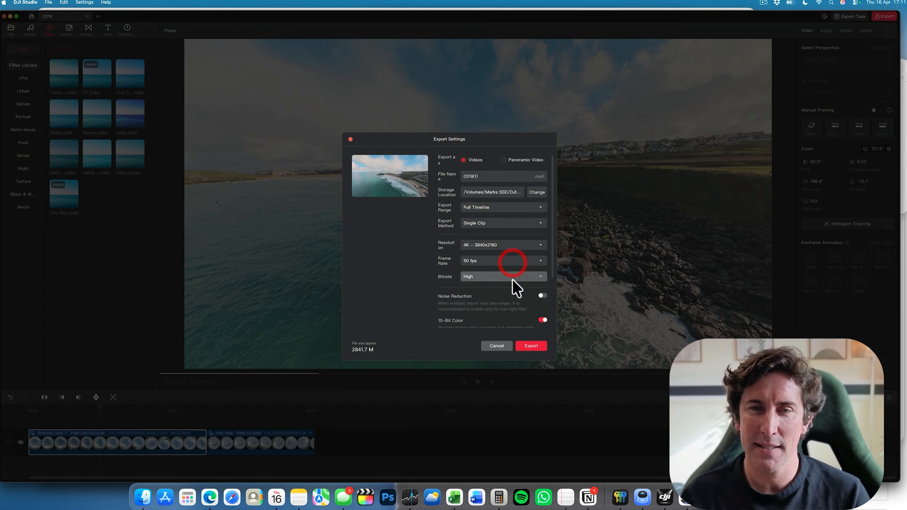
pyautogui.scroll(-1, 532, 300)
pyautogui.scroll(-1, 536, 306)
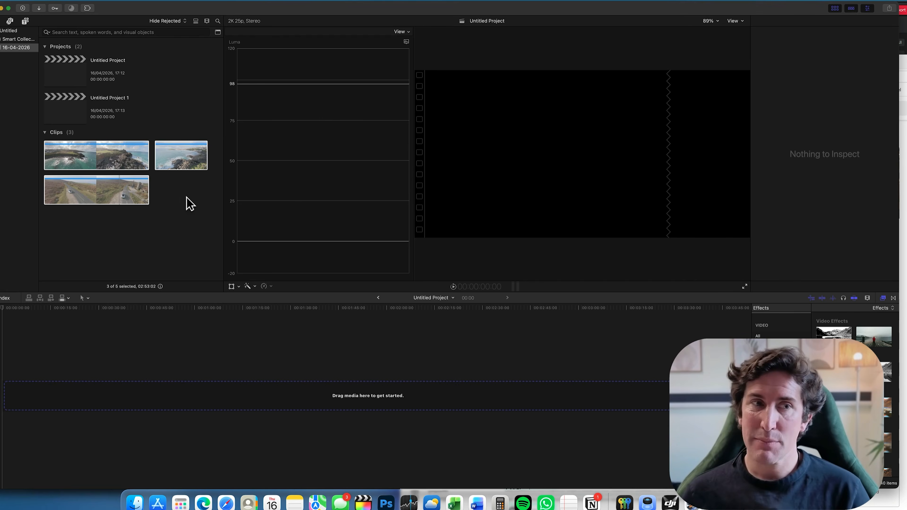
# In Final Cut Pro, add the three exported clips to the Untitled Project timeline and trim about 14 seconds off the start of the first clip.
pyautogui.moveTo(91, 152); pyautogui.dragTo(62, 402)
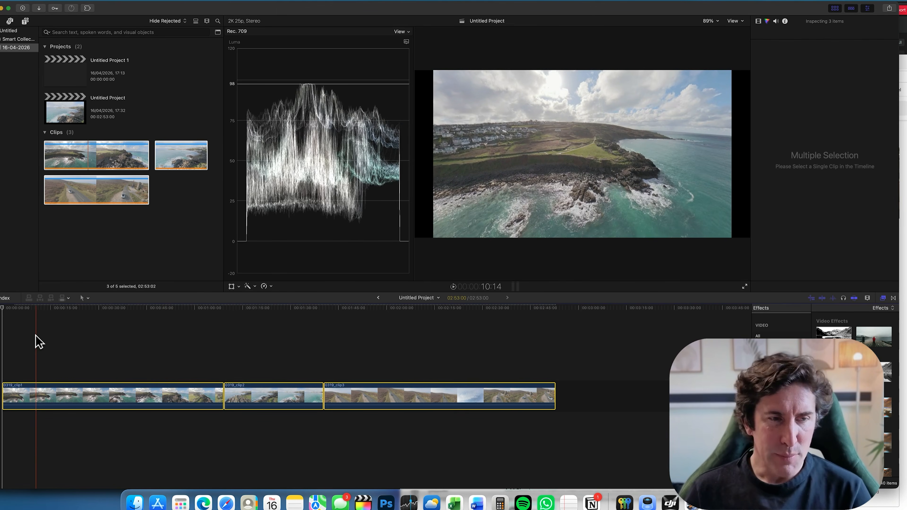
pyautogui.moveTo(10, 392); pyautogui.dragTo(50, 392)
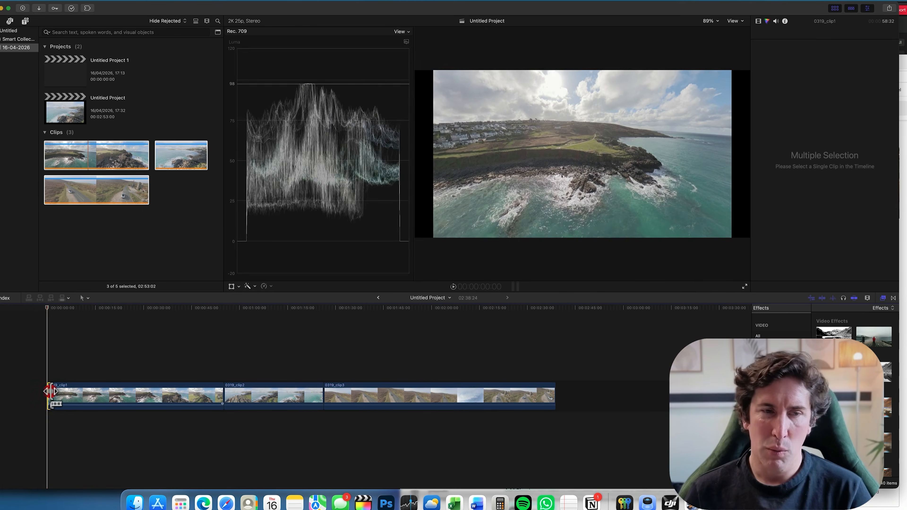
pyautogui.click(50, 392)
pyautogui.press('space')
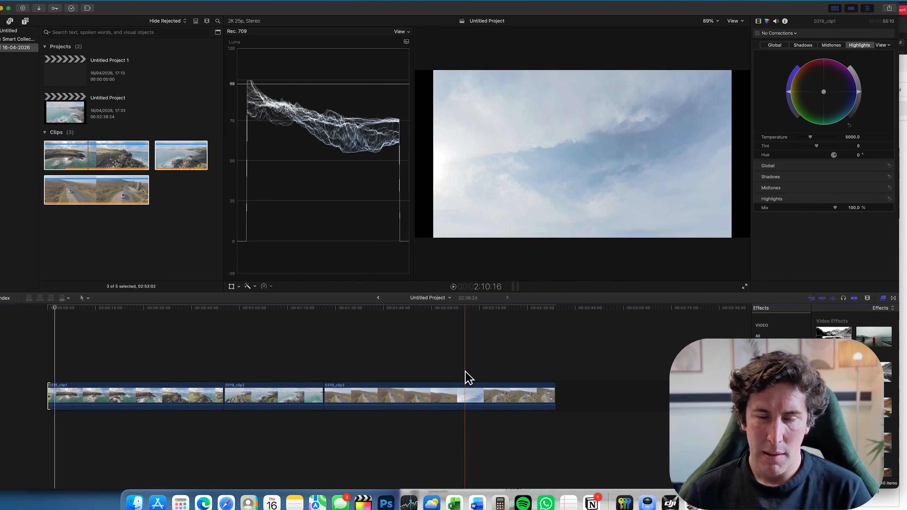
# Split the third clip at about 2:10, delete the part before the cut and tighten the edit at its new start.
pyautogui.press('b')
pyautogui.click(465, 386)
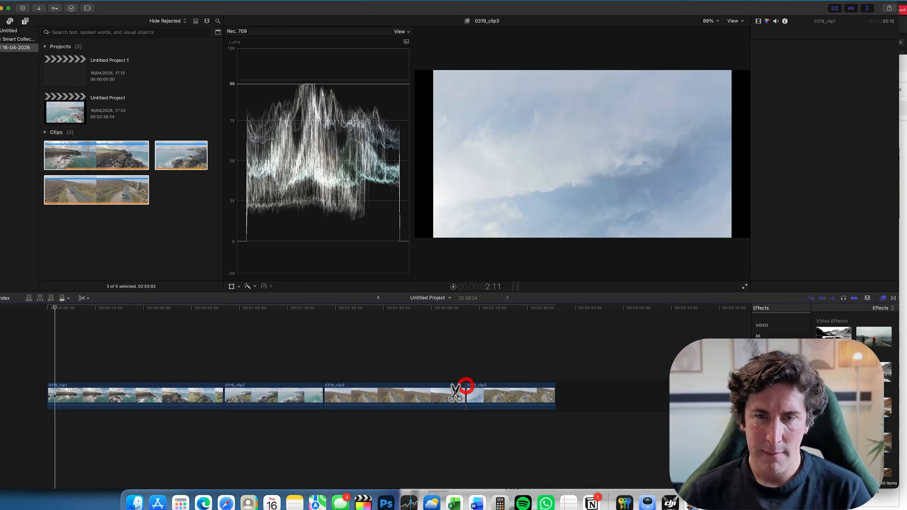
pyautogui.press('a')
pyautogui.click(442, 393)
pyautogui.press('Delete')
pyautogui.press('super+6')
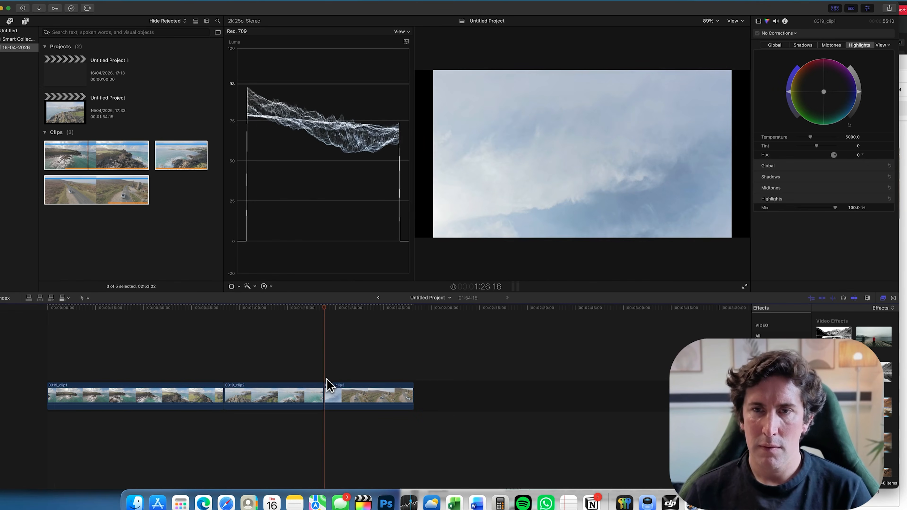
pyautogui.moveTo(330, 391); pyautogui.dragTo(328, 392)
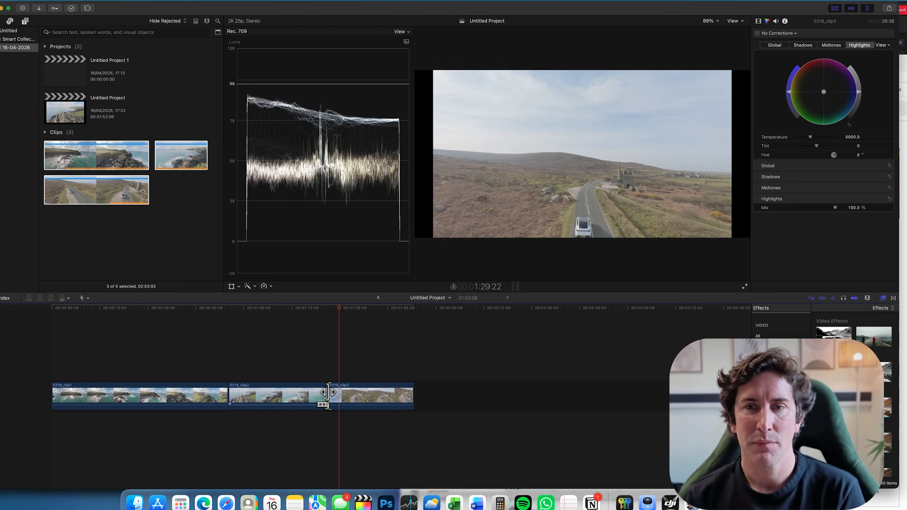
# Search the effects for "lut" and apply the Custom LUT effect to the white car clip.
pyautogui.click(365, 392)
pyautogui.write('lut')
pyautogui.click(831, 334)
pyautogui.moveTo(339, 400); pyautogui.dragTo(354, 404)
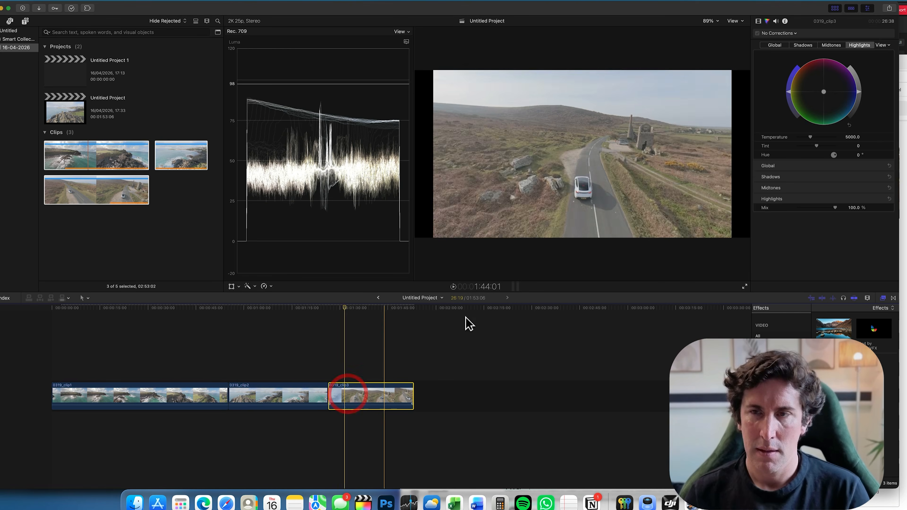
# Set the car clip's LUT to City Pop from the Editors Keys D-LOG M LUTs and its mix to 100%.
pyautogui.click(844, 52)
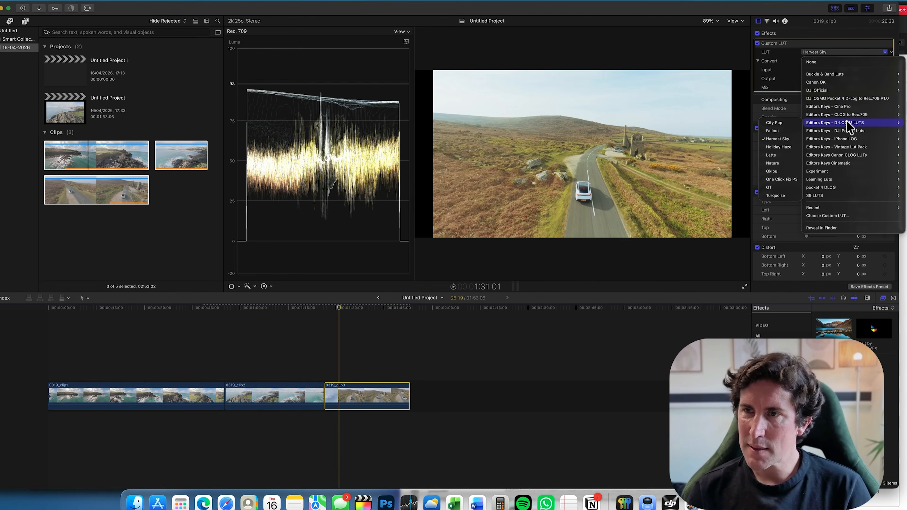
pyautogui.moveTo(848, 122)
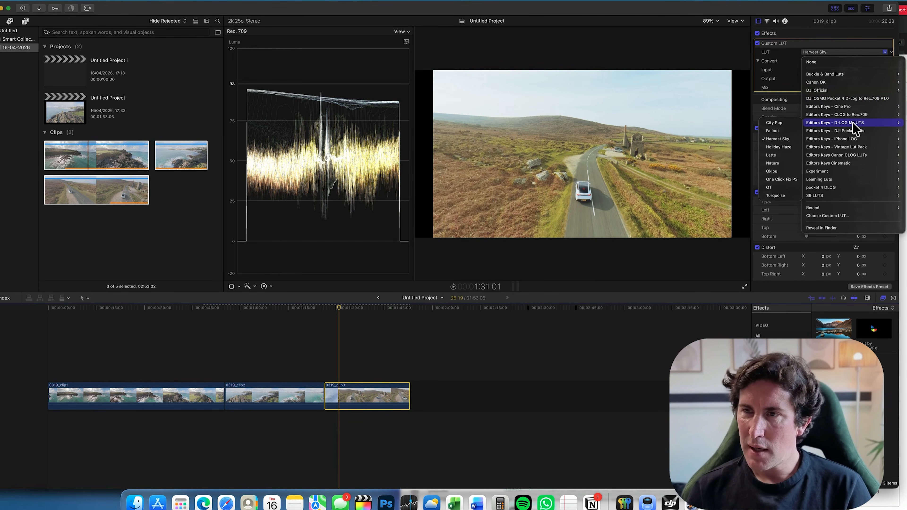
pyautogui.click(786, 123)
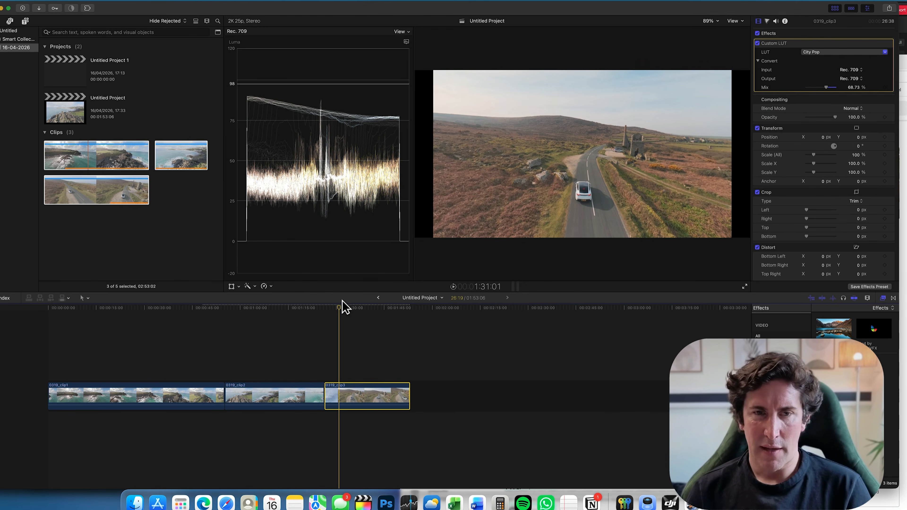
pyautogui.moveTo(825, 87); pyautogui.dragTo(845, 89)
# Hide the video scopes to enlarge the viewer and play the timeline to about 1:34 in the graded car clip.
pyautogui.click(733, 20)
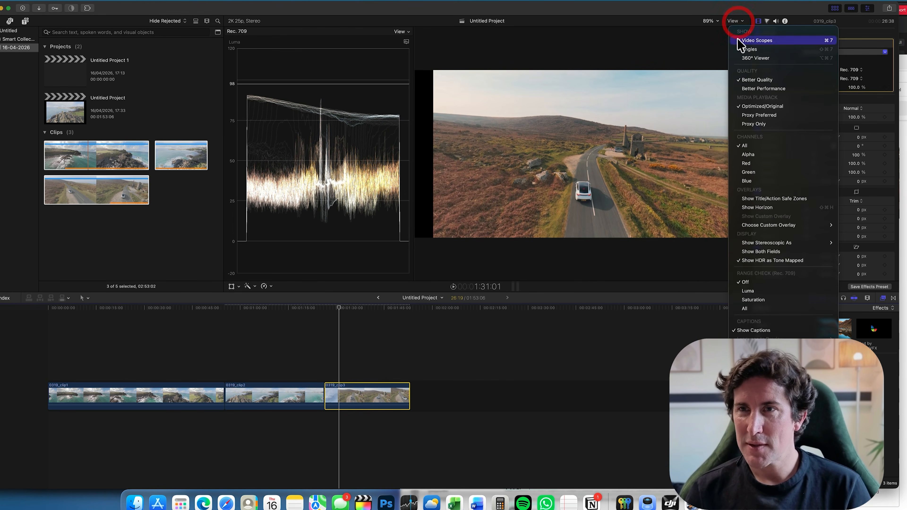
pyautogui.click(736, 36)
pyautogui.click(310, 336)
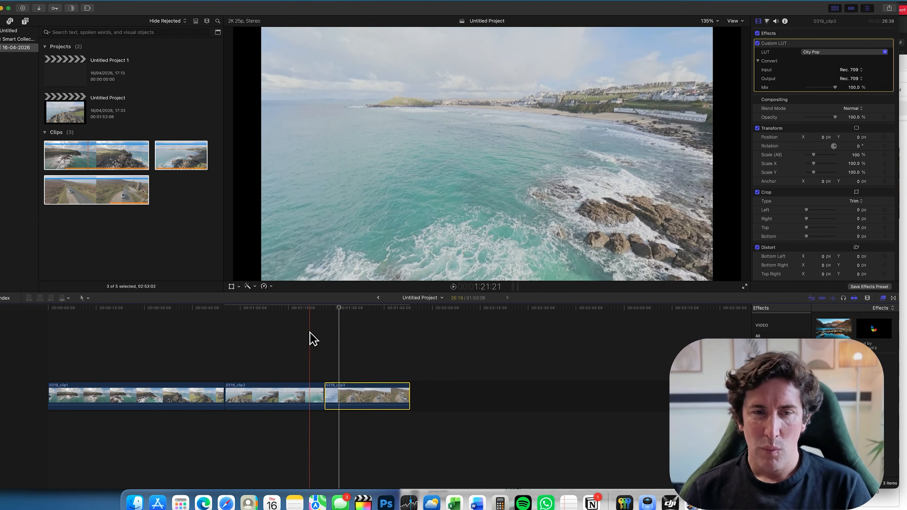
pyautogui.press('space')
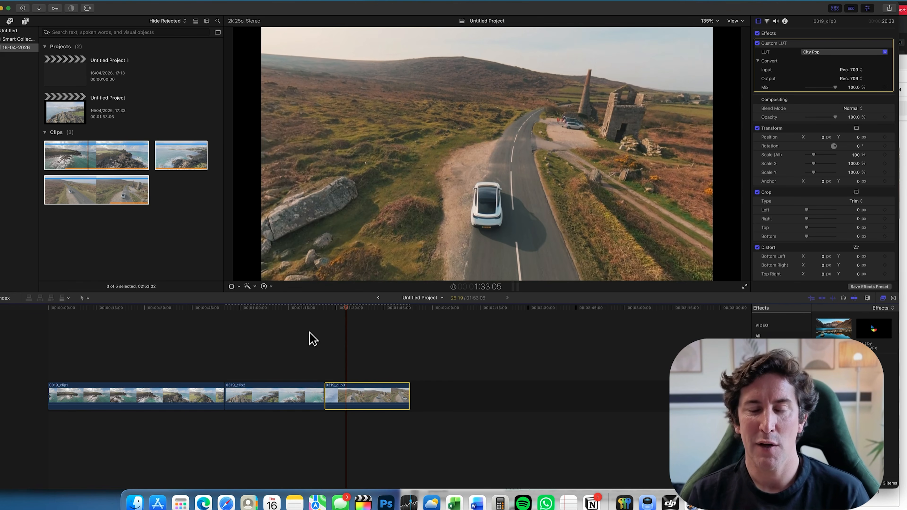
pyautogui.press('space')
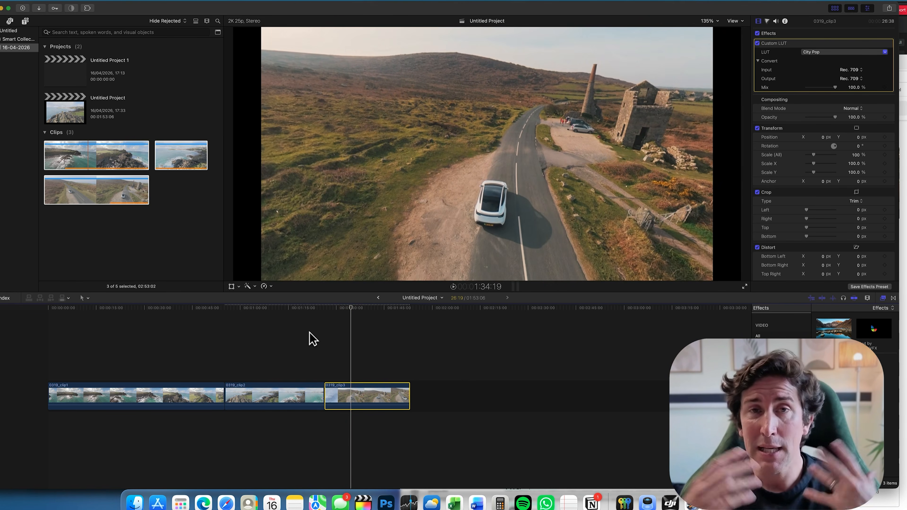